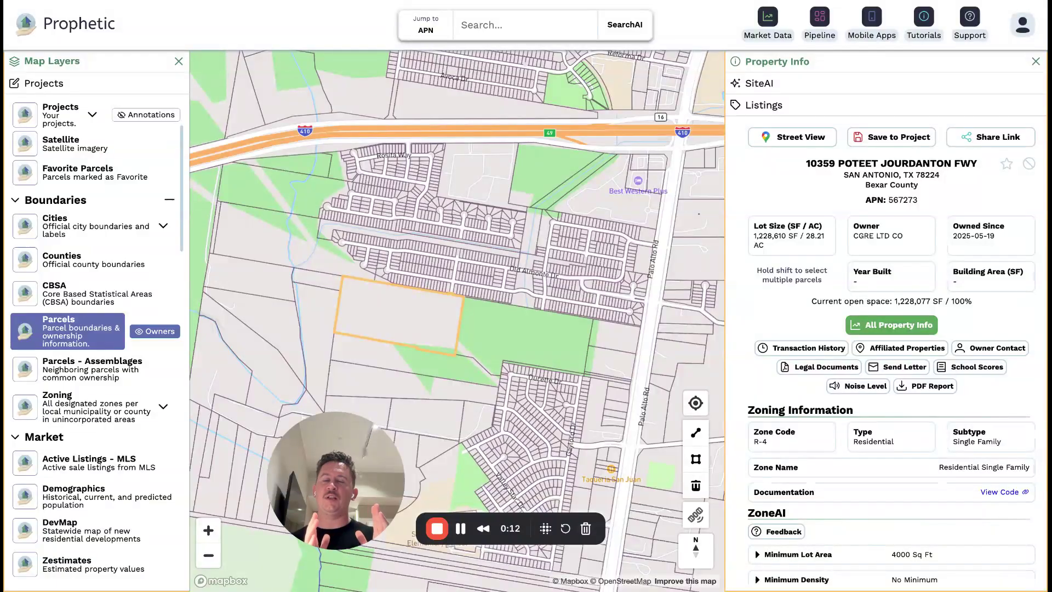
Select the Claymore parcel plus four neighbours (84.351 AC total) and frame them on the map.
click(397, 344)
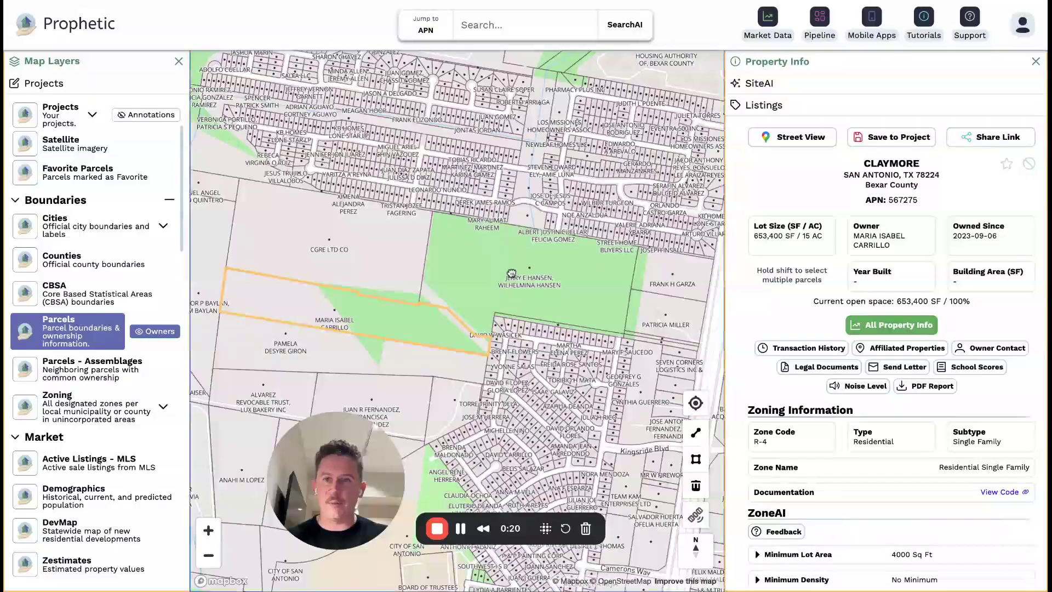
shift+click(378, 262)
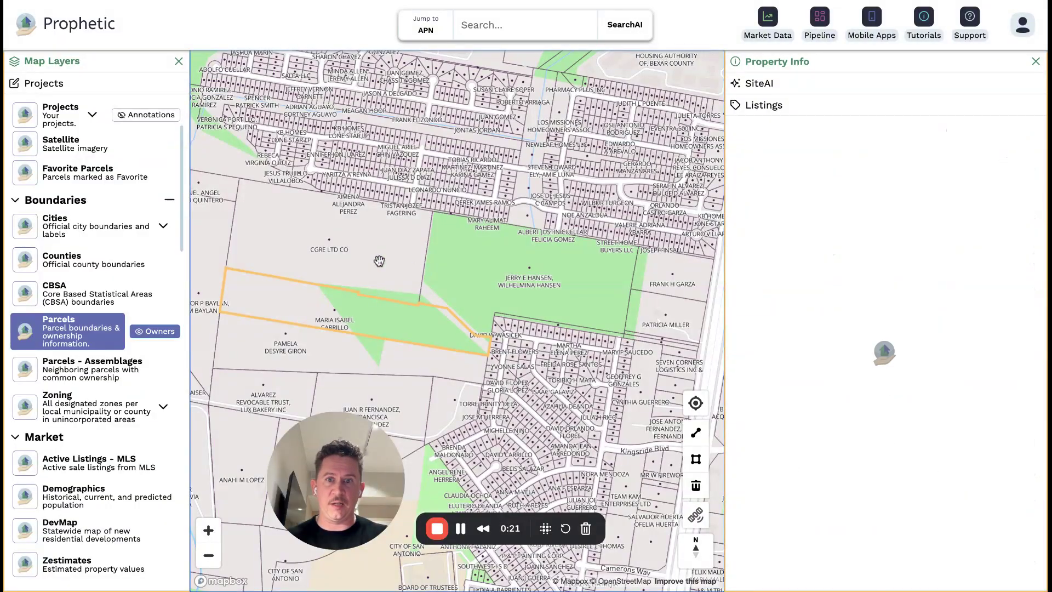
shift+click(507, 272)
shift+click(626, 314)
shift+click(626, 286)
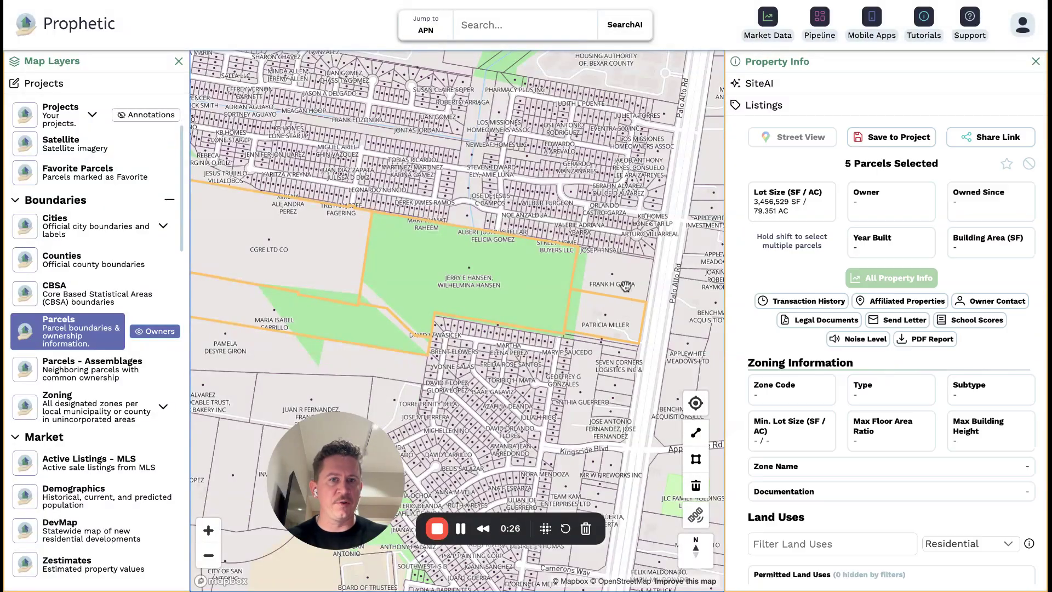
scroll(503, 267, down, 1)
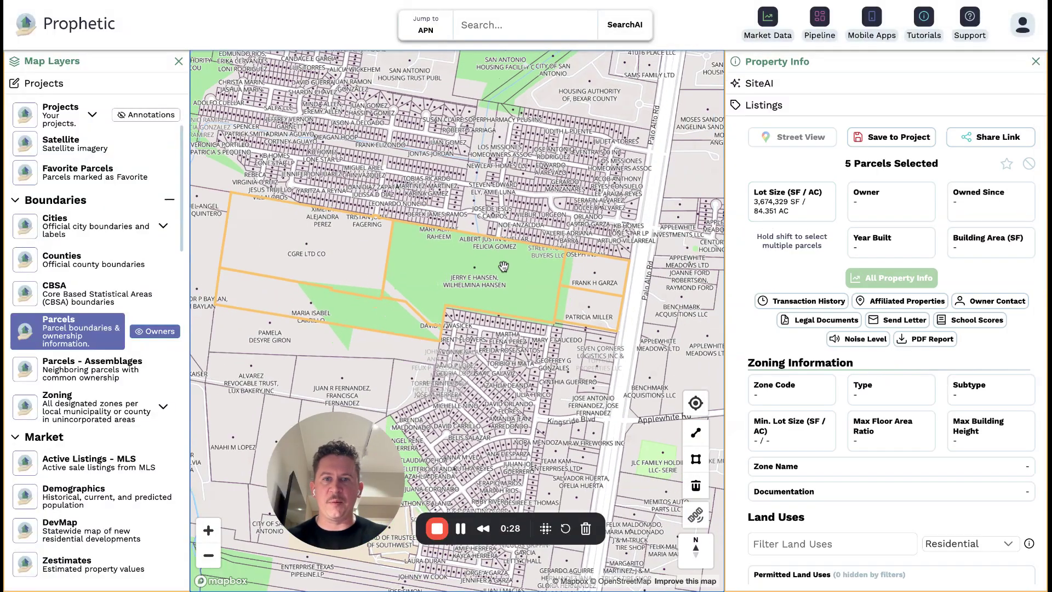
drag(503, 267, 533, 267)
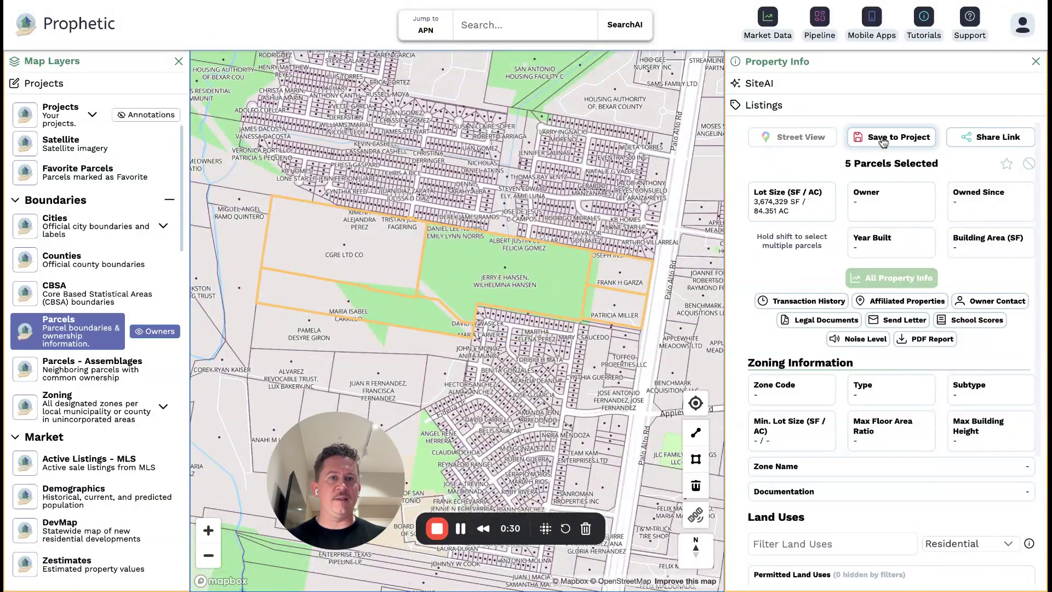
click(912, 141)
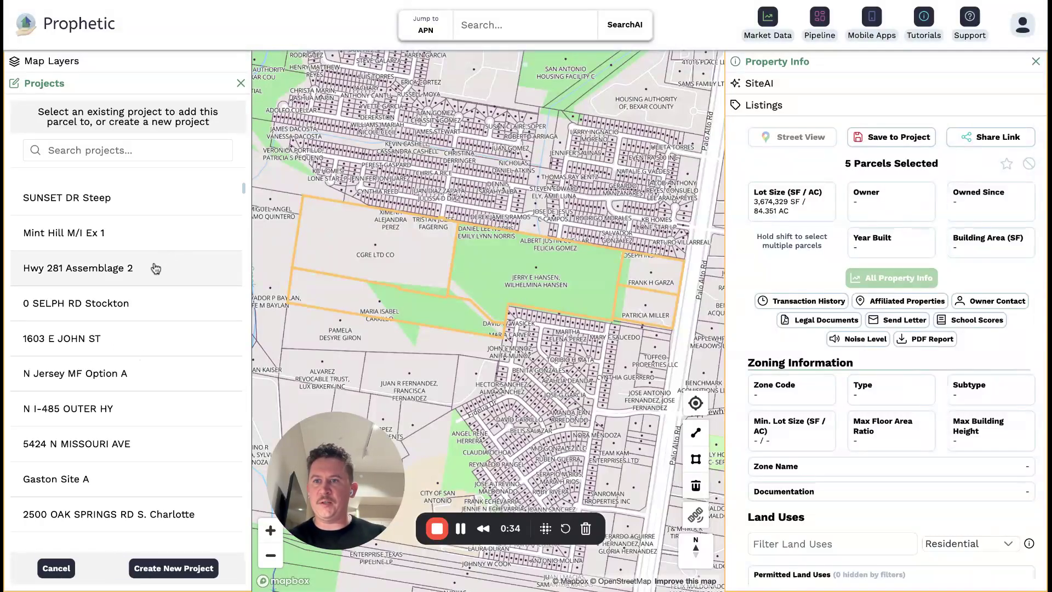
scroll(132, 350, down, 3)
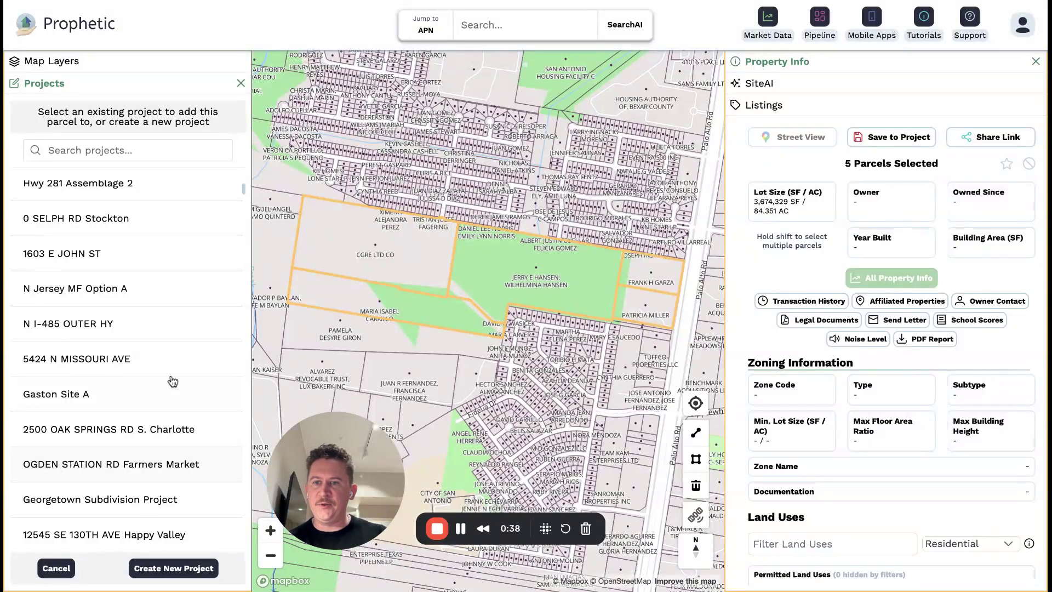
click(158, 570)
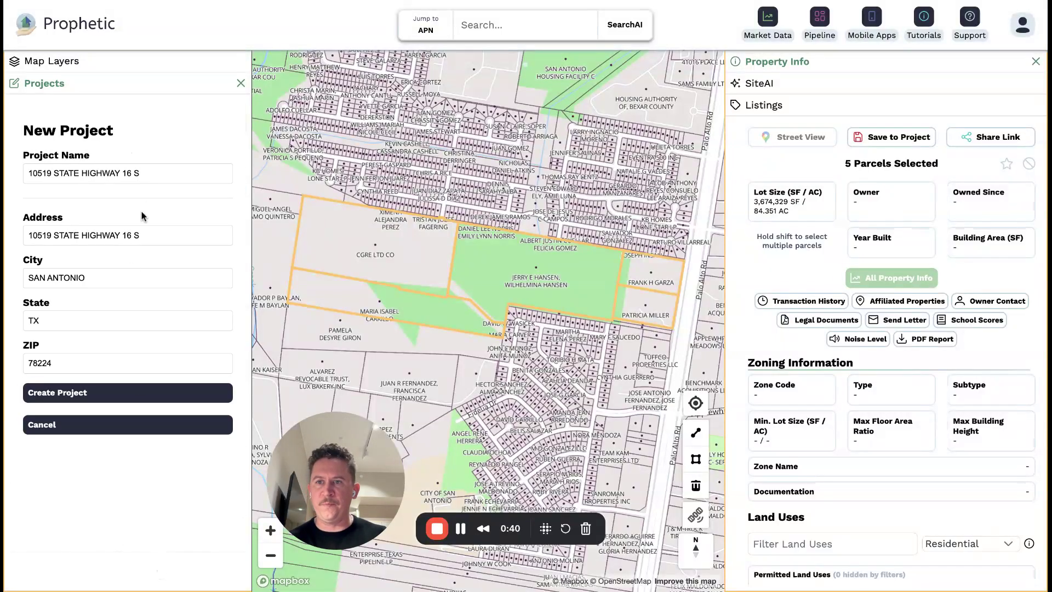
click(148, 180)
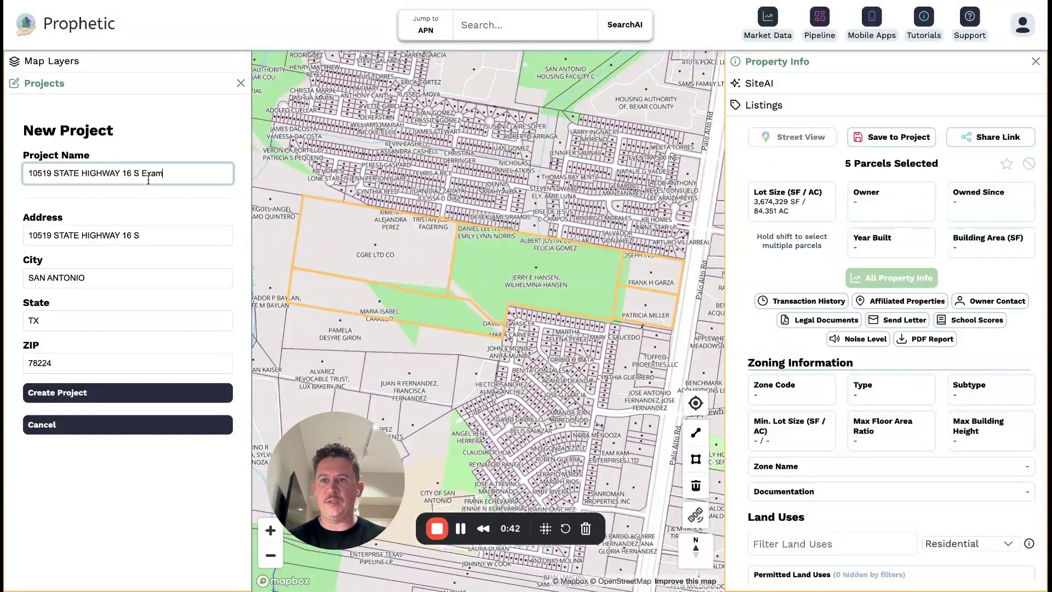
text(Example 1)
click(74, 395)
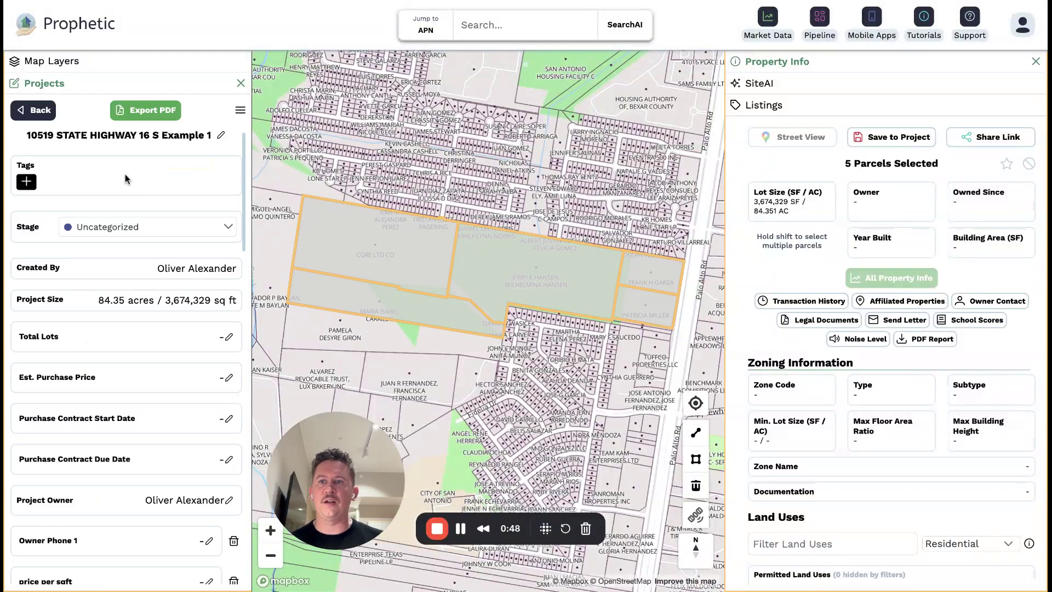
scroll(64, 424, down, 3)
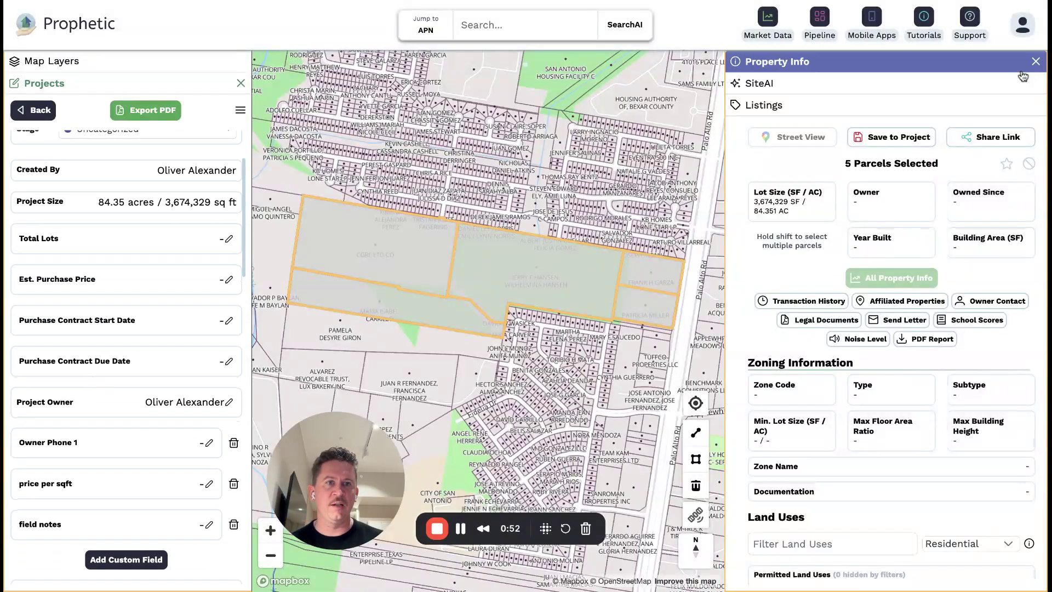
click(1037, 62)
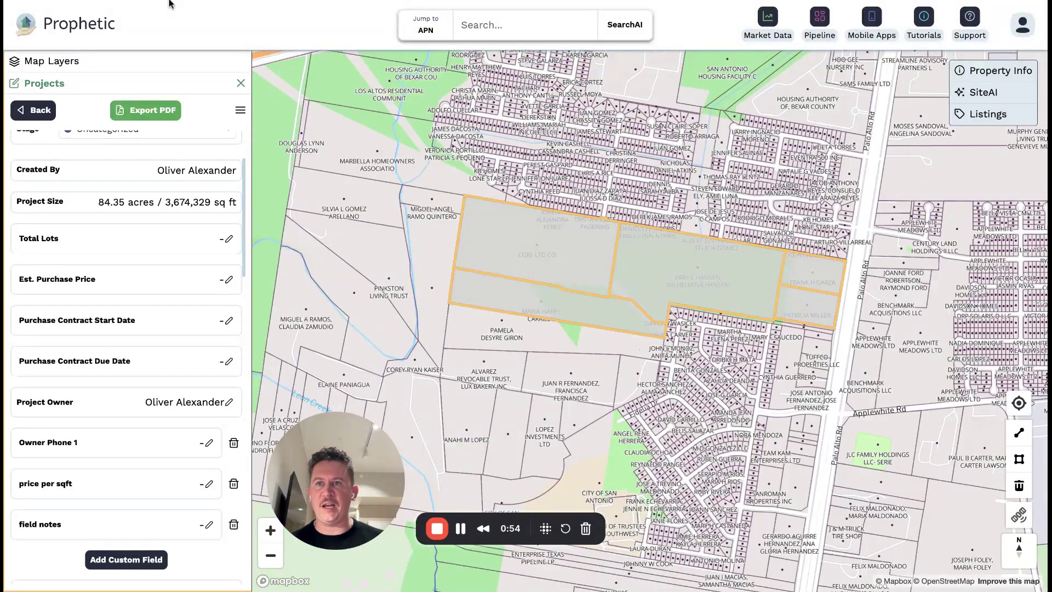
Reload the app, open Map Layers, pan to the project marker and open the Projects list.
key(super+r)
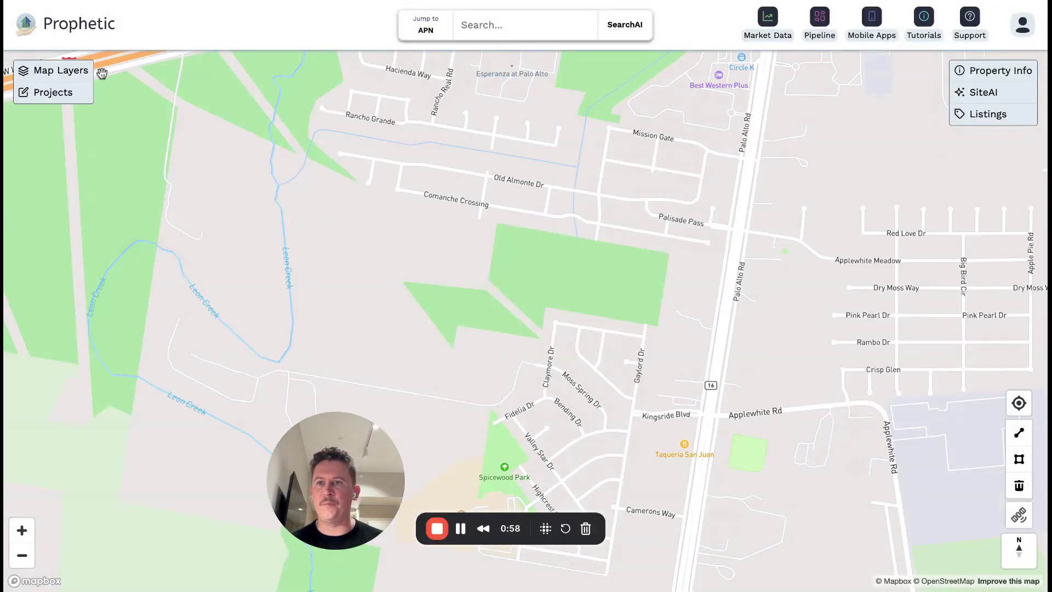
click(80, 76)
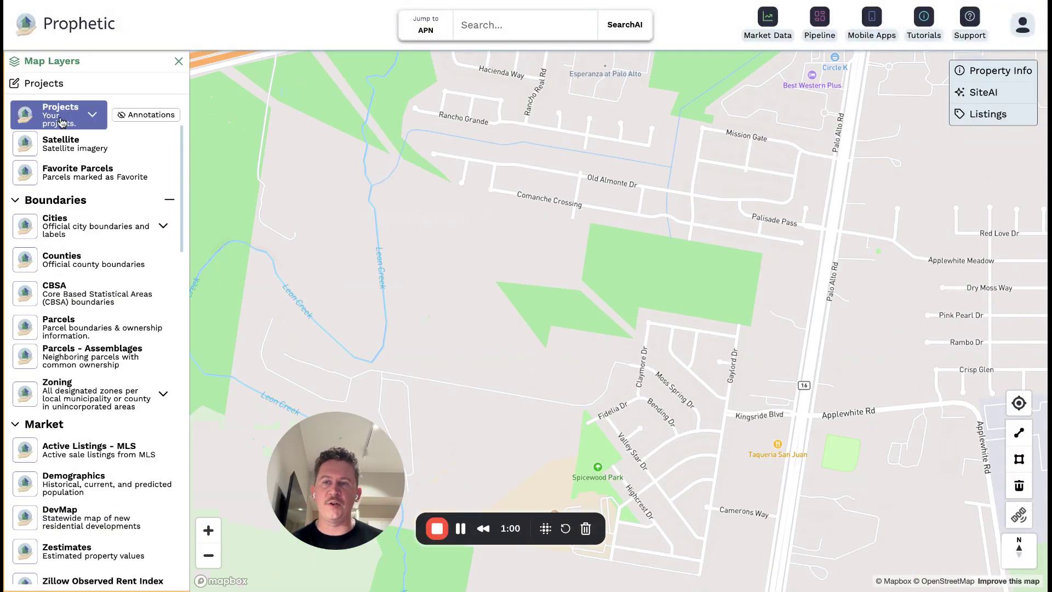
scroll(608, 298, down, 5)
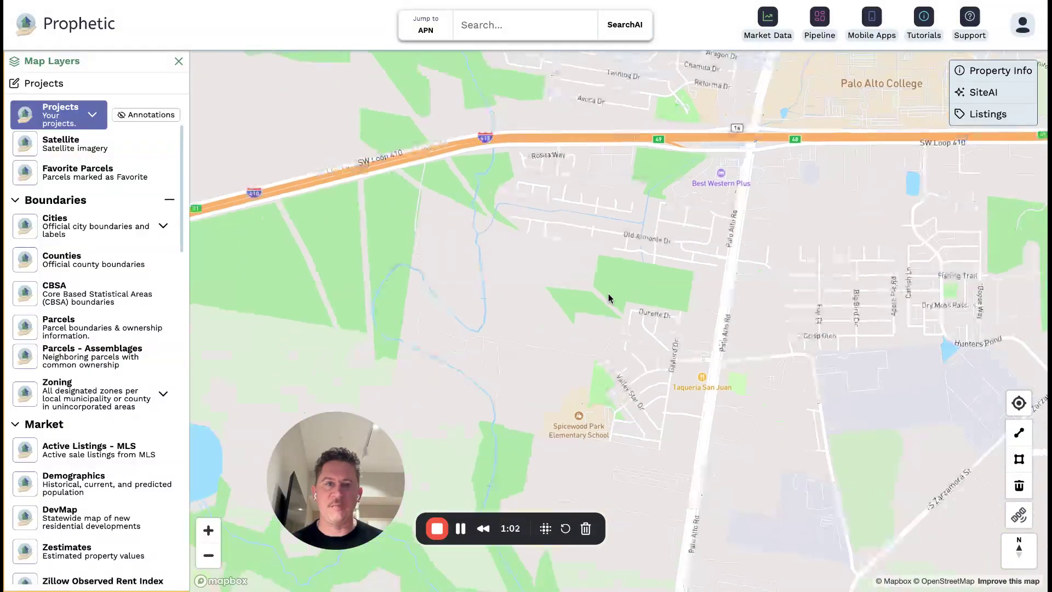
drag(608, 298, 463, 347)
mouse_move(458, 341)
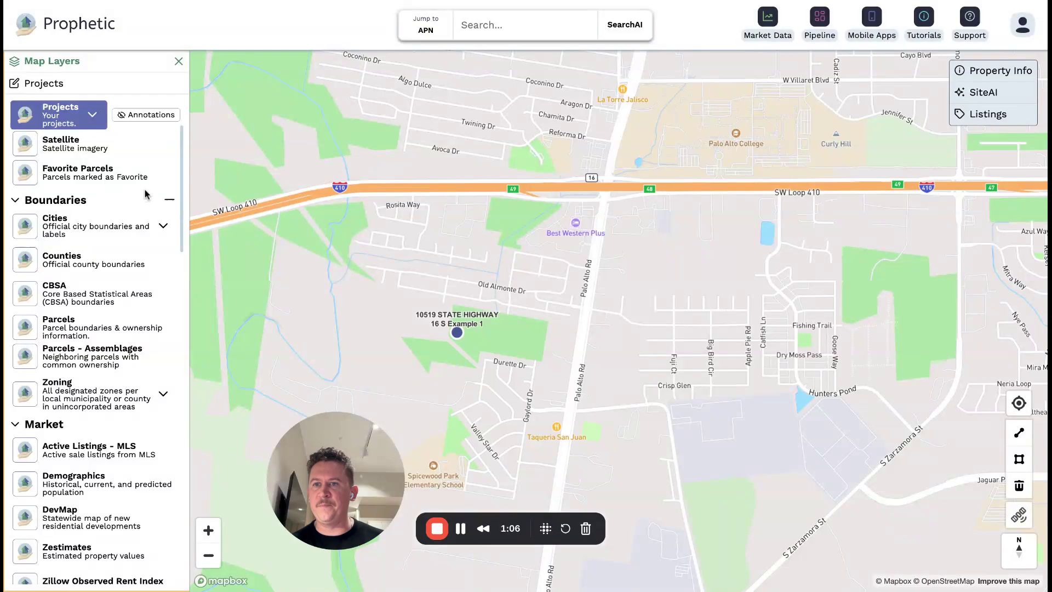
click(65, 88)
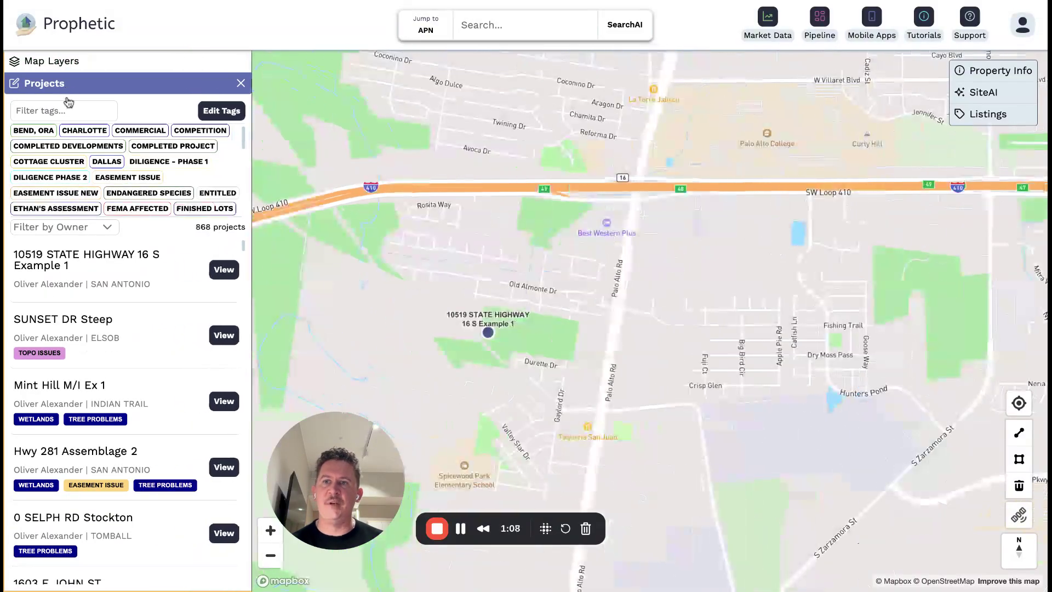
Open the Example 1 project and tag it WETLANDS, TEARDOWN and TREE PROBLEMS.
click(94, 275)
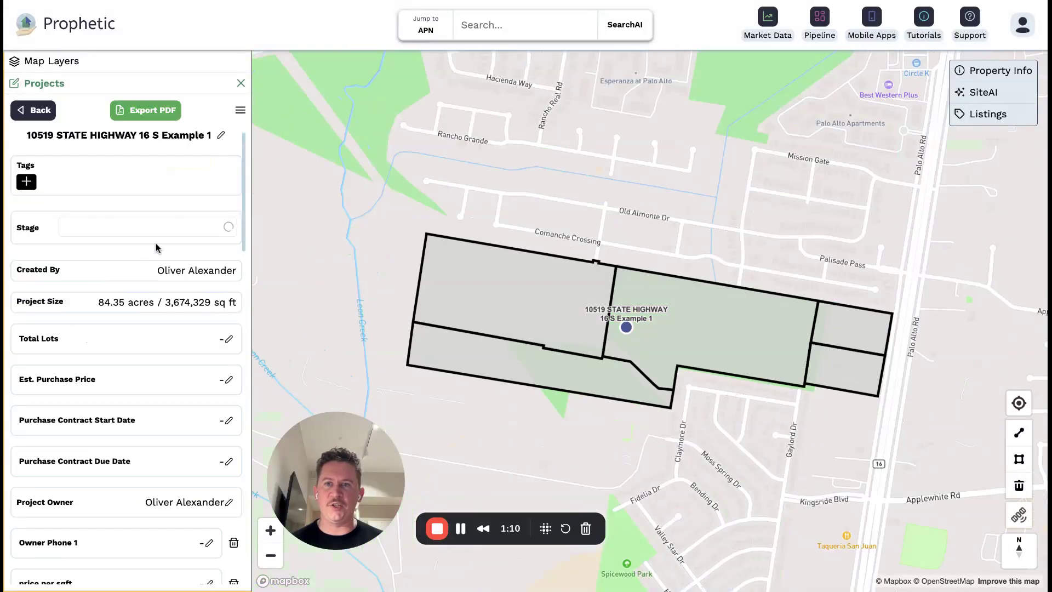
click(26, 182)
scroll(95, 219, down, 10)
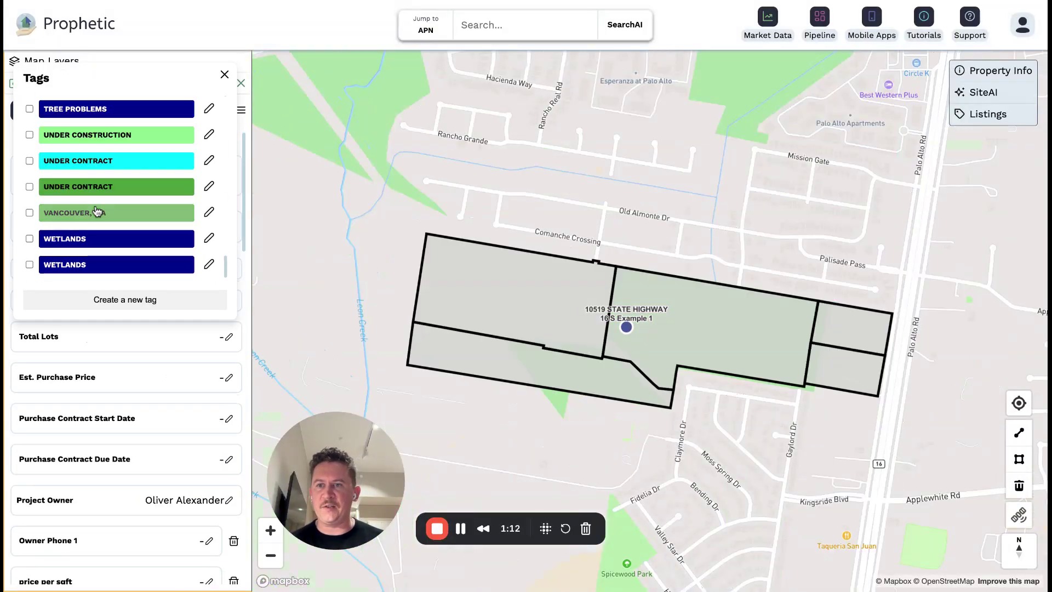
scroll(137, 208, up, 2)
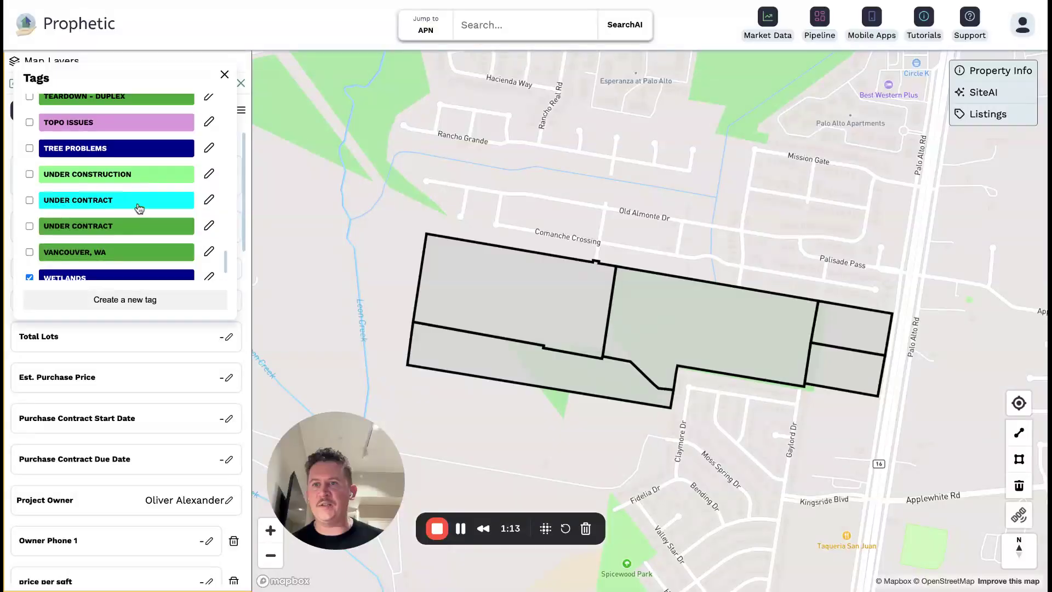
click(102, 153)
scroll(147, 184, up, 3)
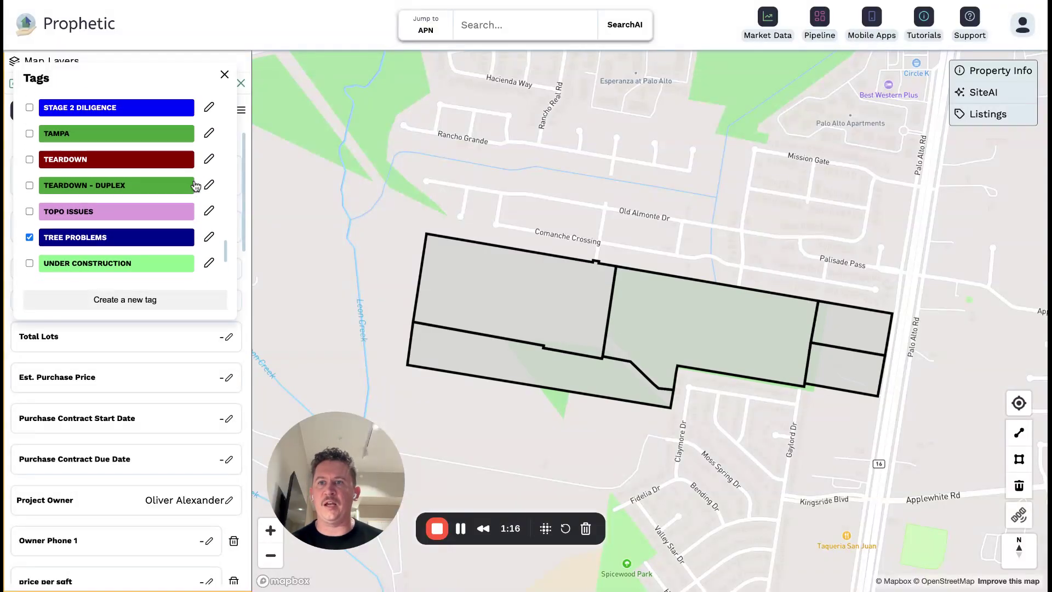
click(135, 160)
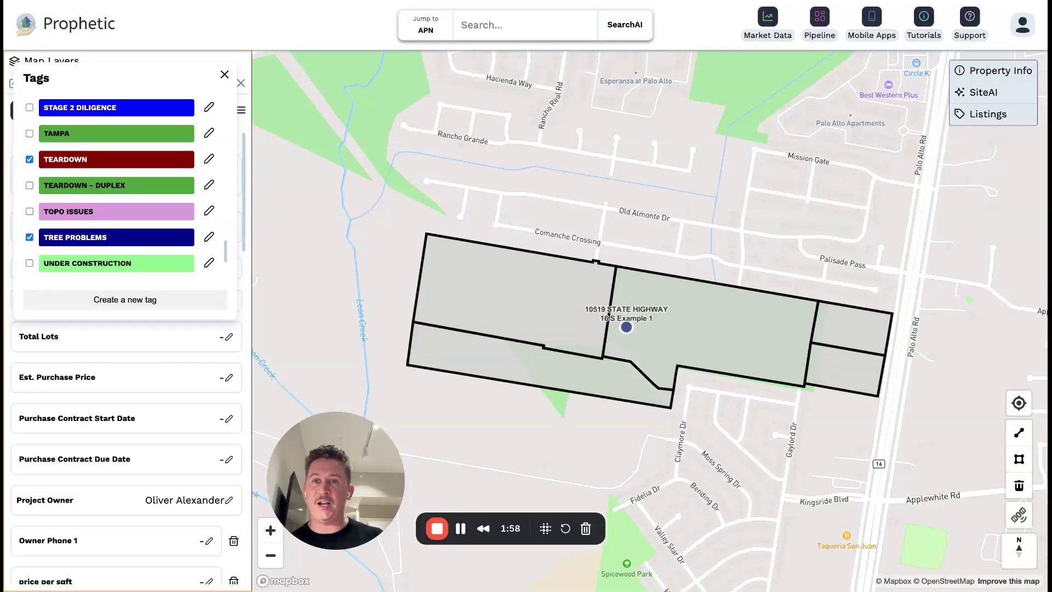
click(225, 75)
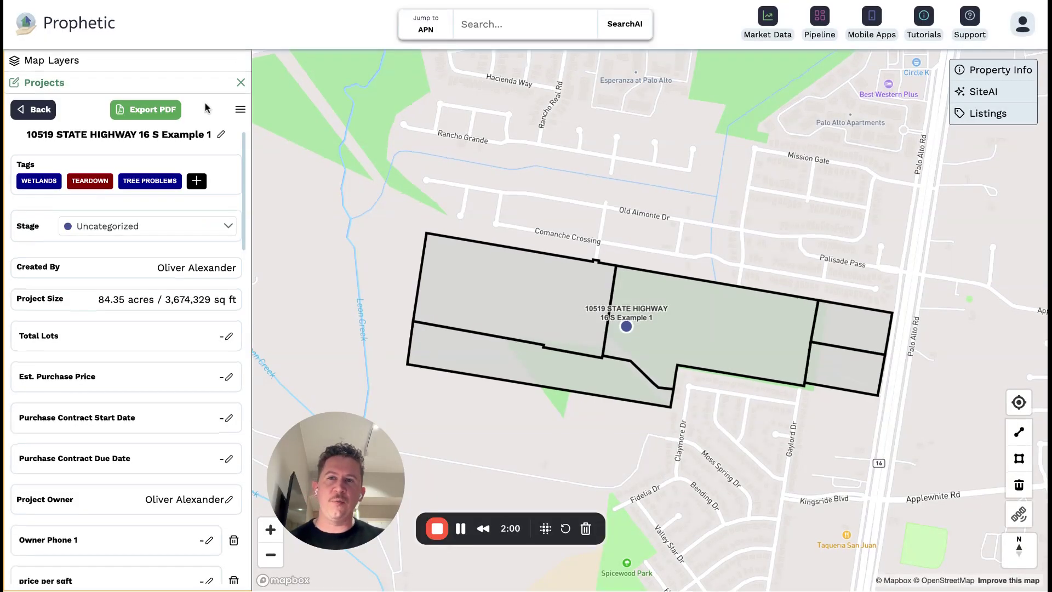
Set Total Lots to 400 and Est. Purchase Price to $1,000,000.
scroll(150, 291, down, 1)
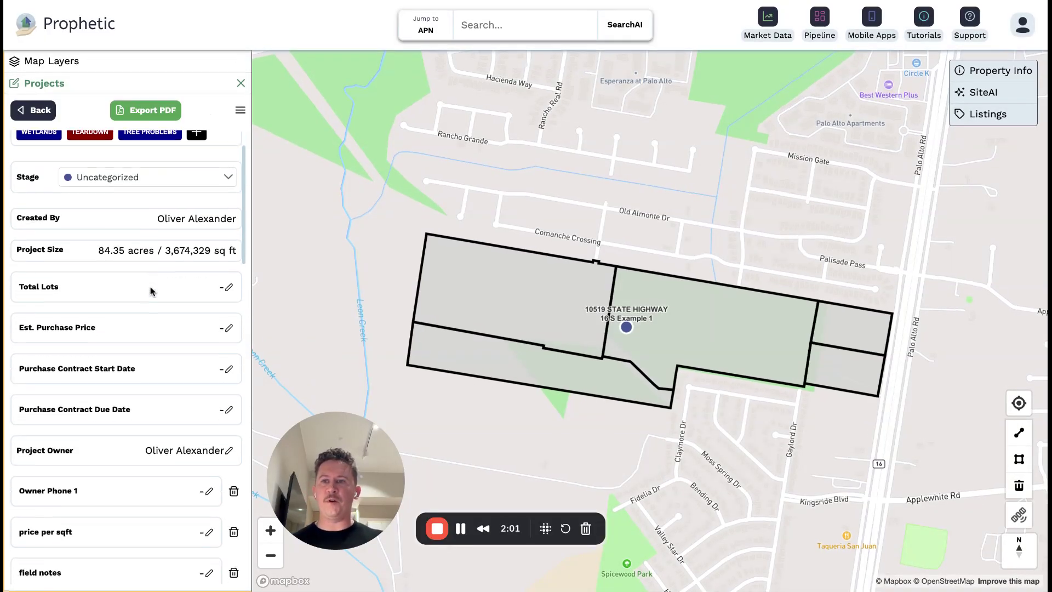
click(228, 289)
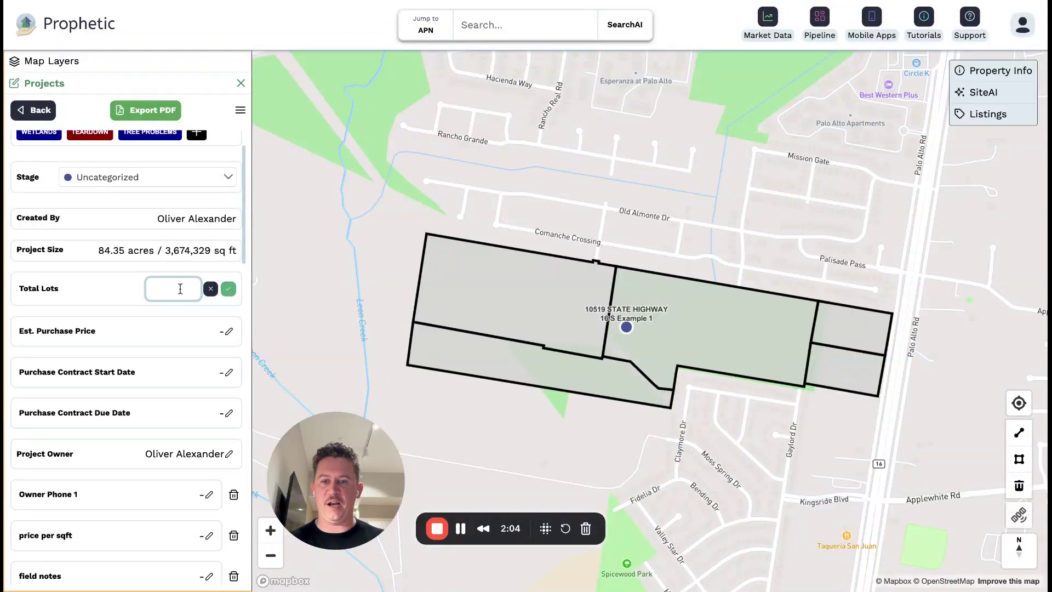
text(400,00)
click(228, 289)
click(229, 325)
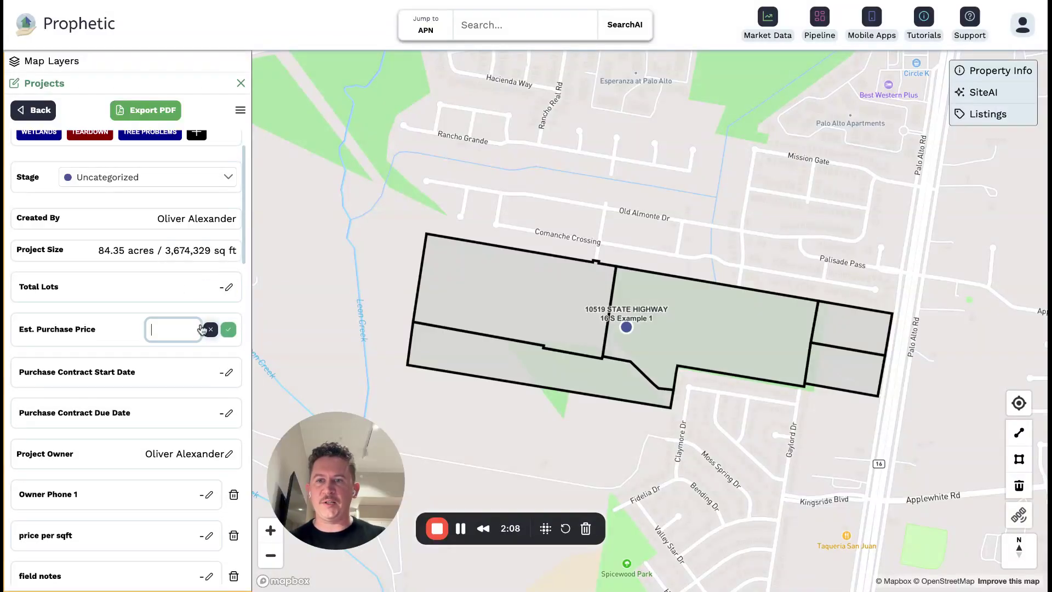
text(1,000,00)
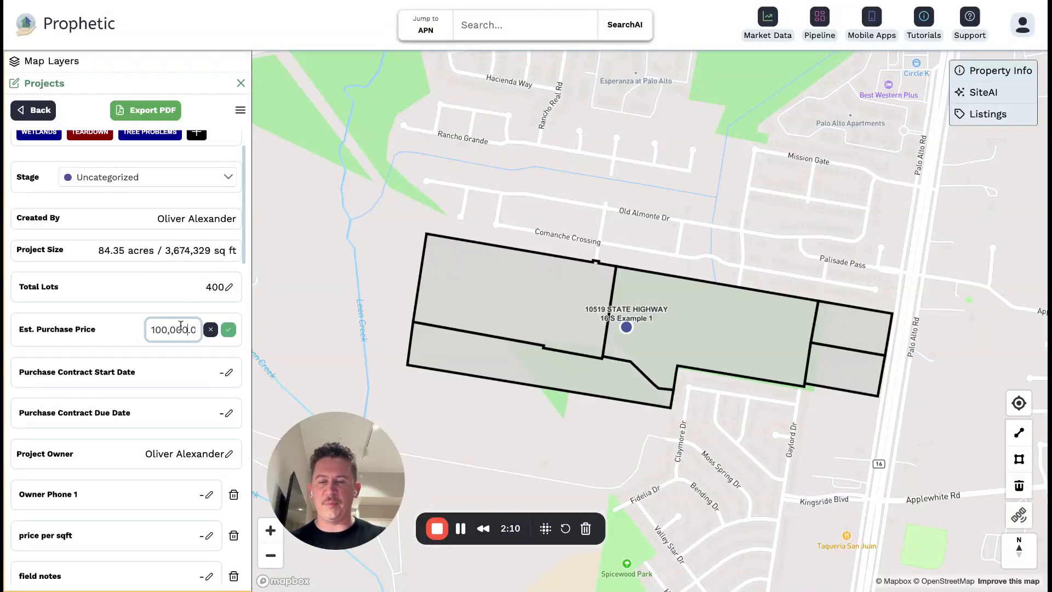
text(0)
click(228, 330)
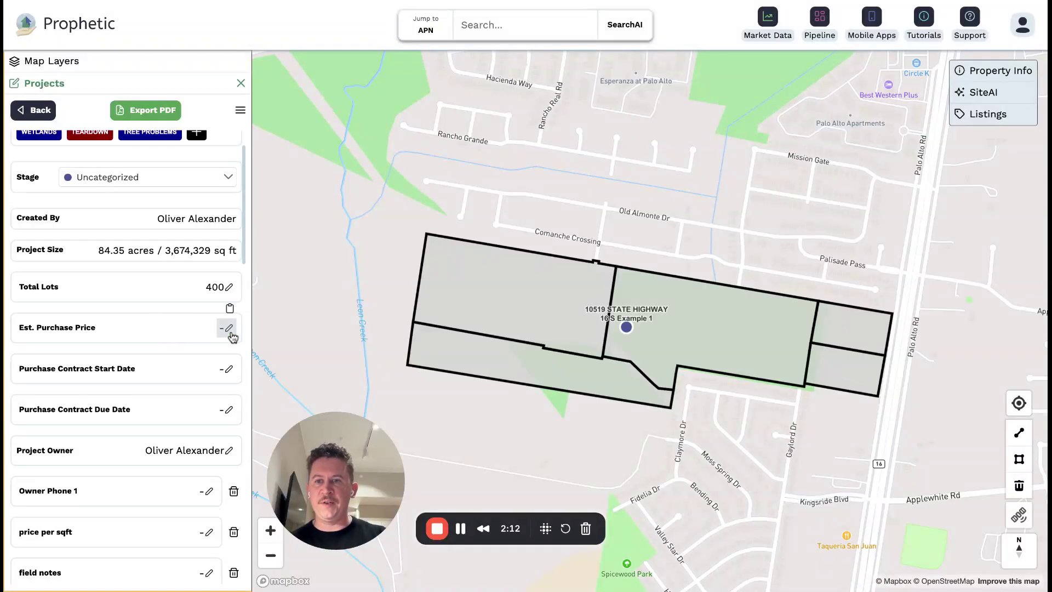
Set the purchase contract start date to 2025-11-27 and due date to 2026-01-15.
scroll(228, 334, down, 1)
click(230, 339)
click(188, 344)
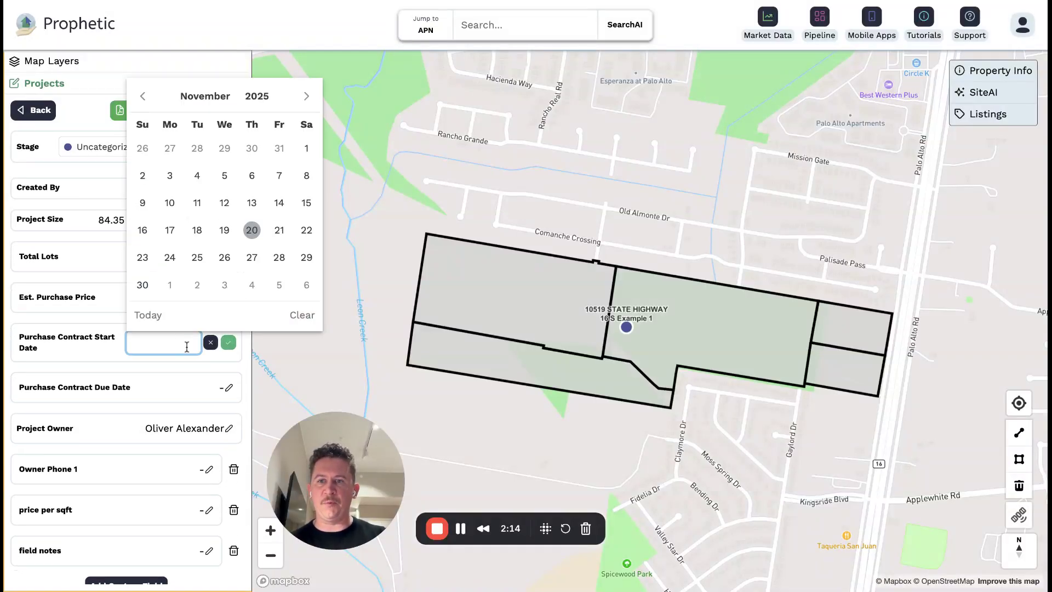
click(251, 256)
click(228, 342)
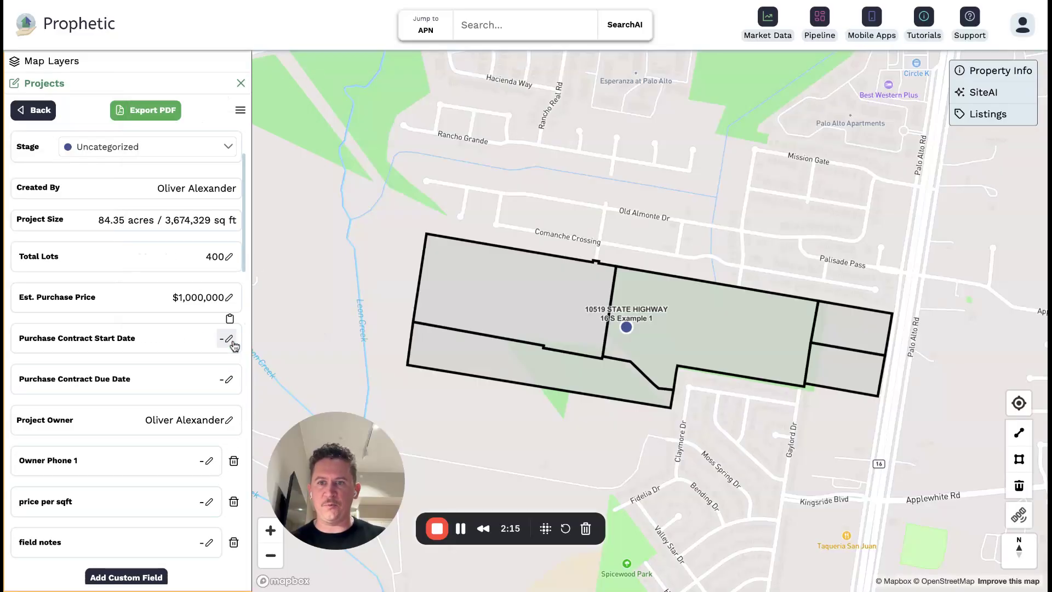
click(228, 376)
click(189, 387)
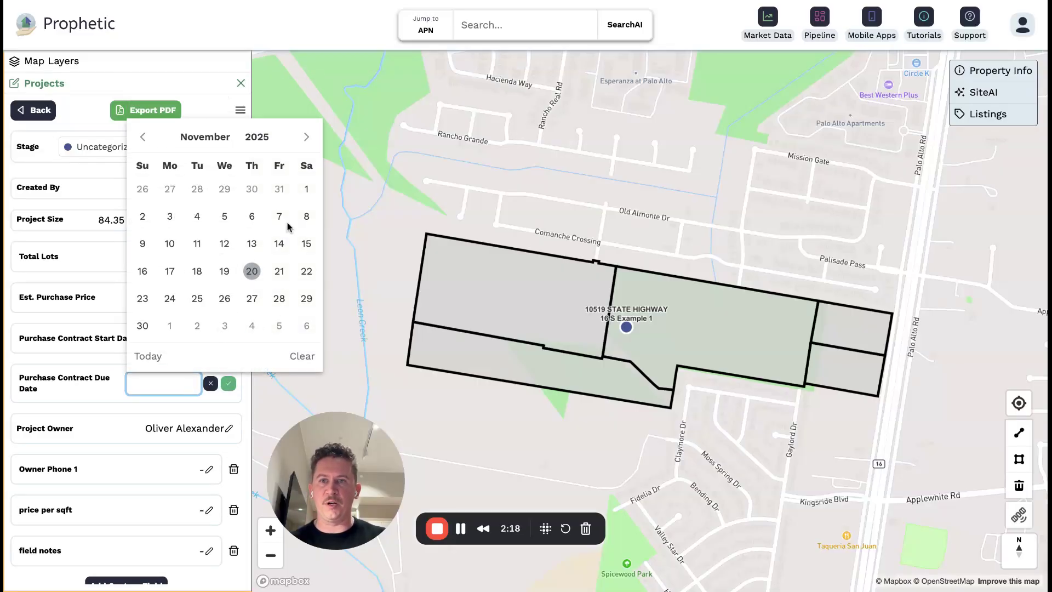
click(306, 137)
click(306, 137)
click(252, 244)
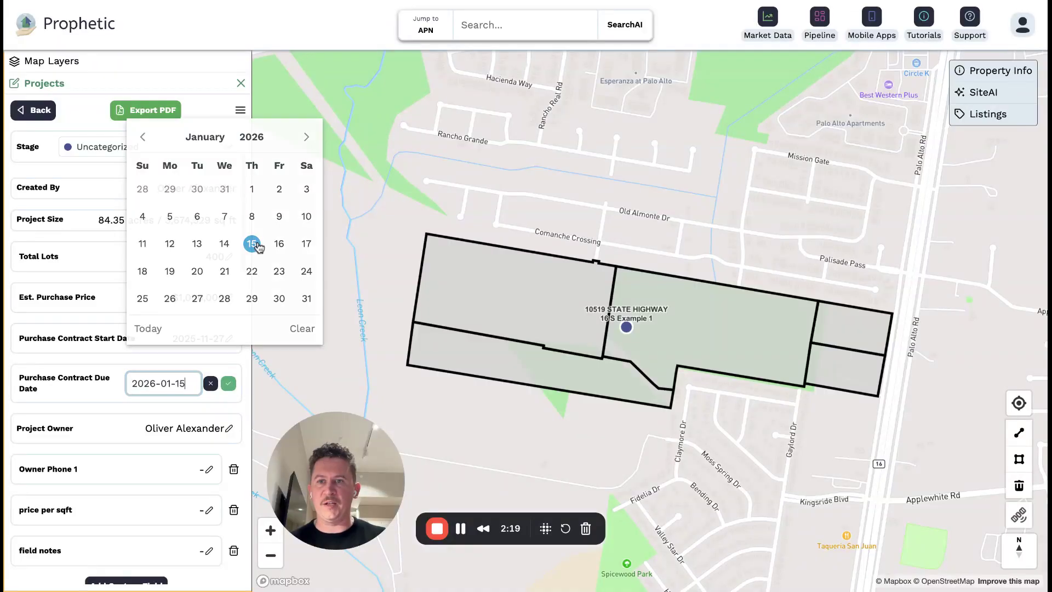
click(229, 384)
scroll(195, 363, down, 3)
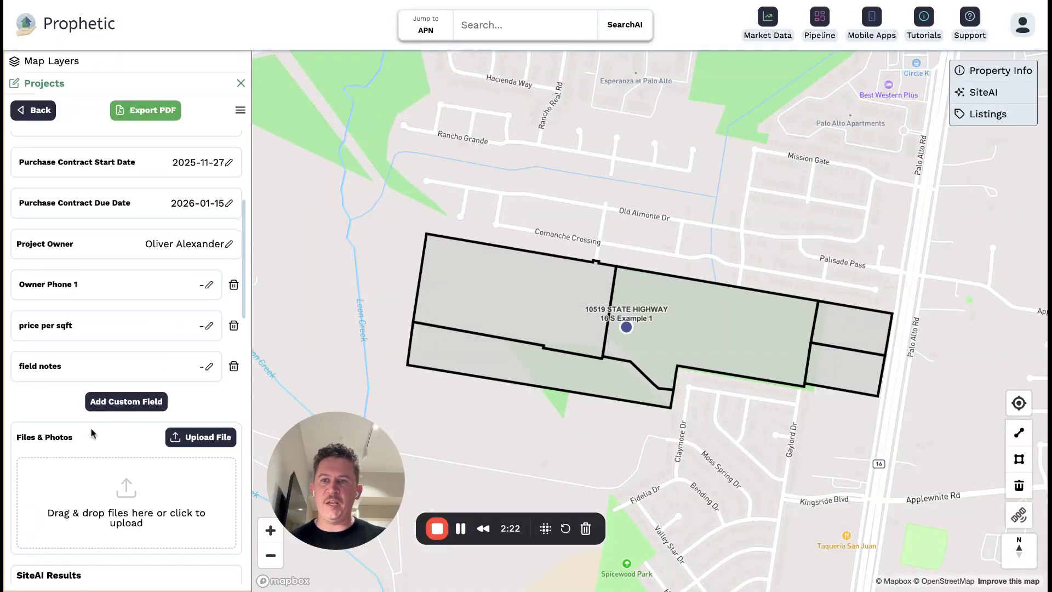
Open and cancel Upload File, then review the Project Boundaries Shape annotations.
scroll(148, 408, down, 1)
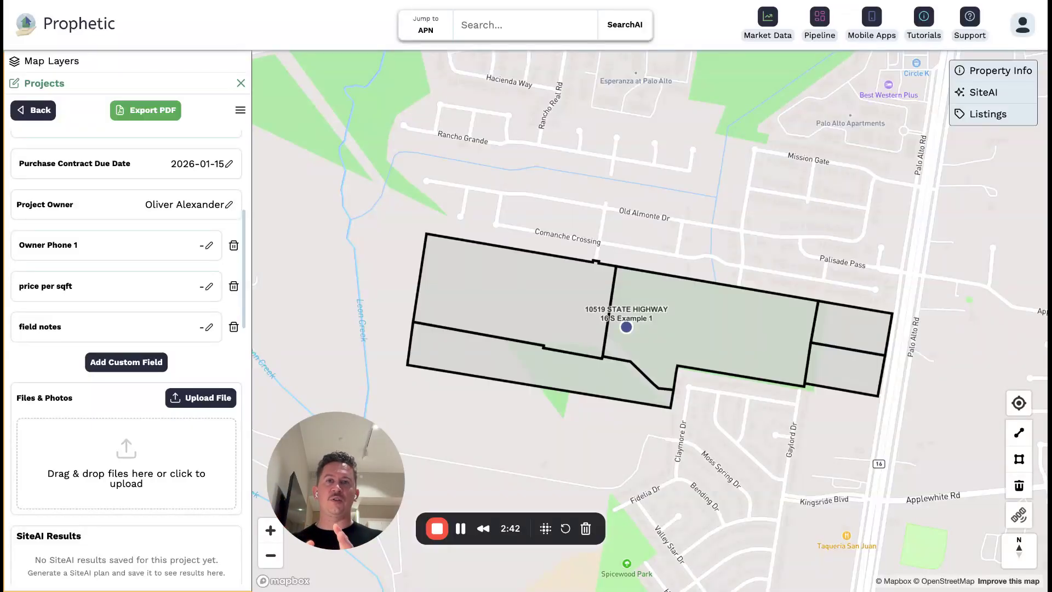
scroll(96, 325, down, 1)
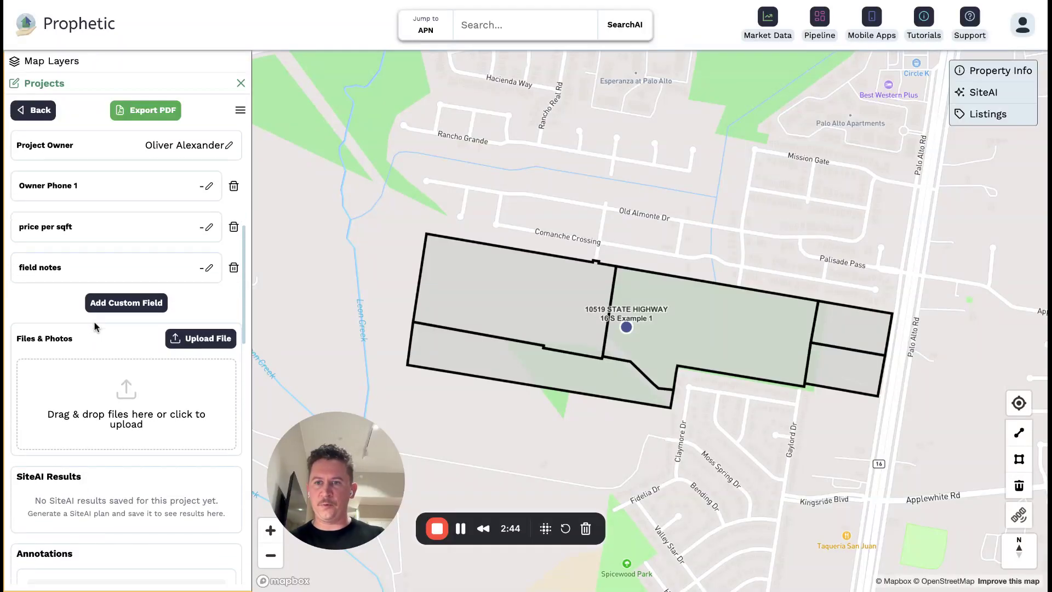
scroll(164, 274, down, 2)
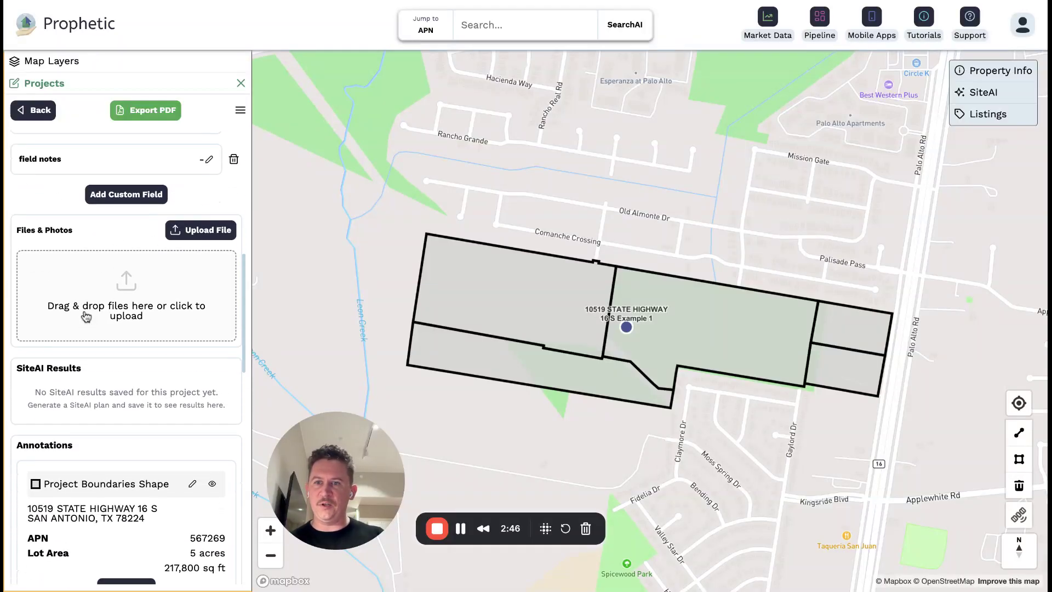
click(172, 327)
click(668, 188)
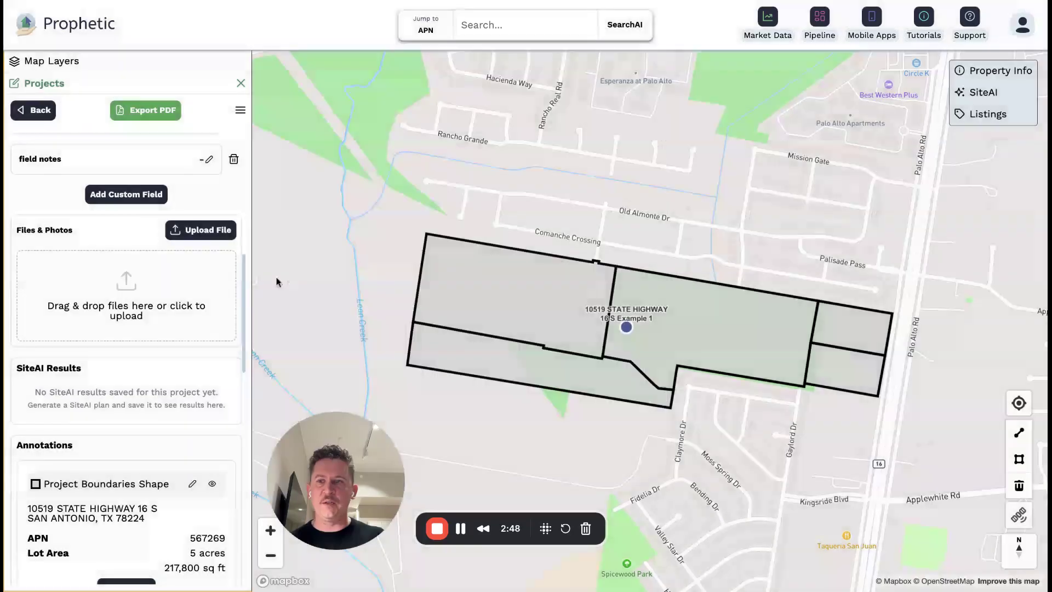
scroll(168, 365, down, 1)
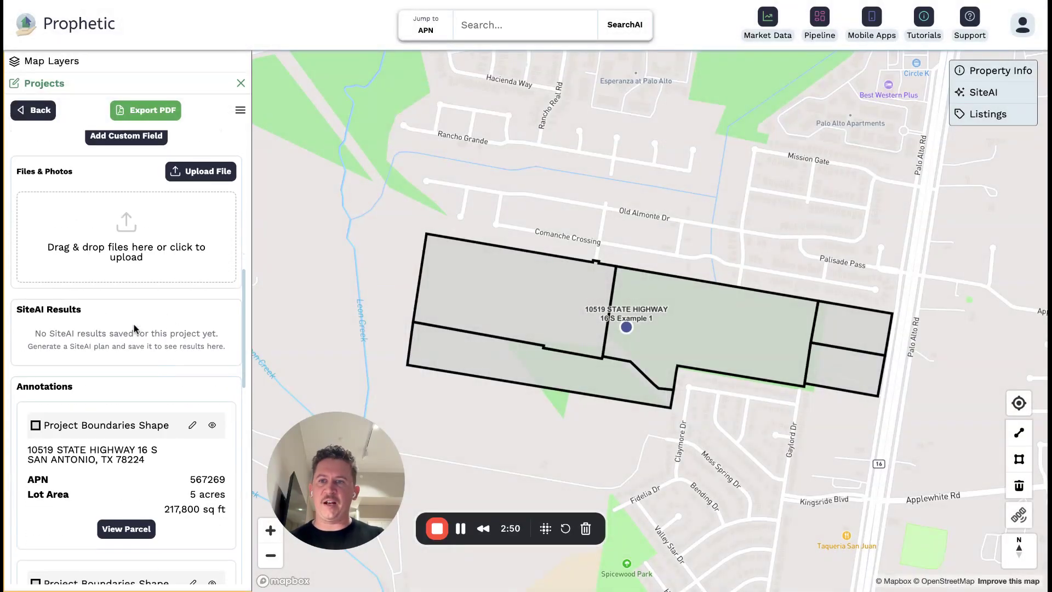
scroll(164, 356, down, 7)
Draw a four-sided polygon inside the parcel and save it as an annotation.
click(1018, 460)
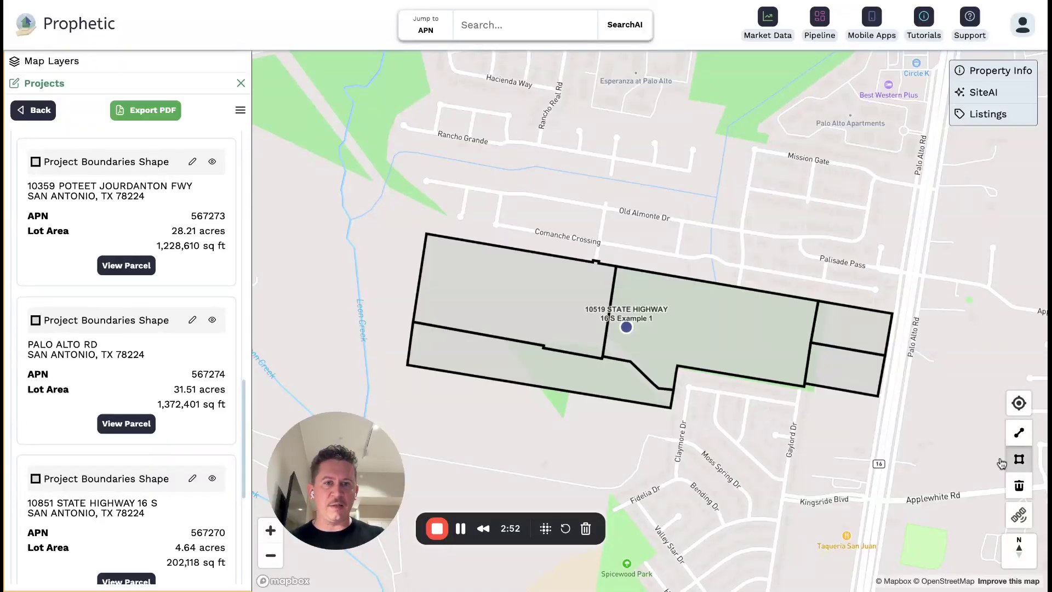
click(719, 332)
click(718, 363)
click(782, 360)
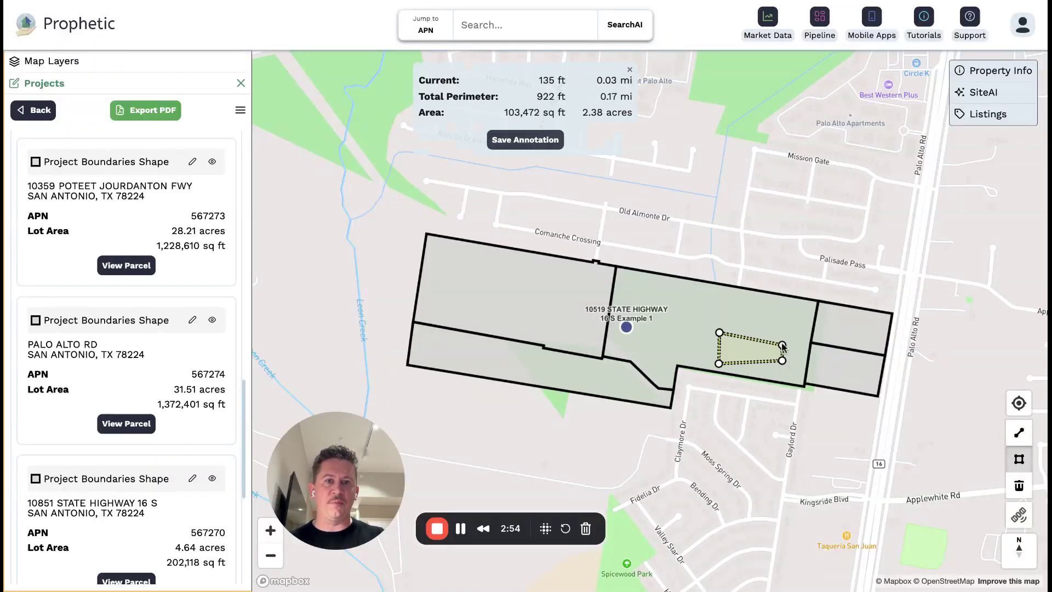
double_click(776, 328)
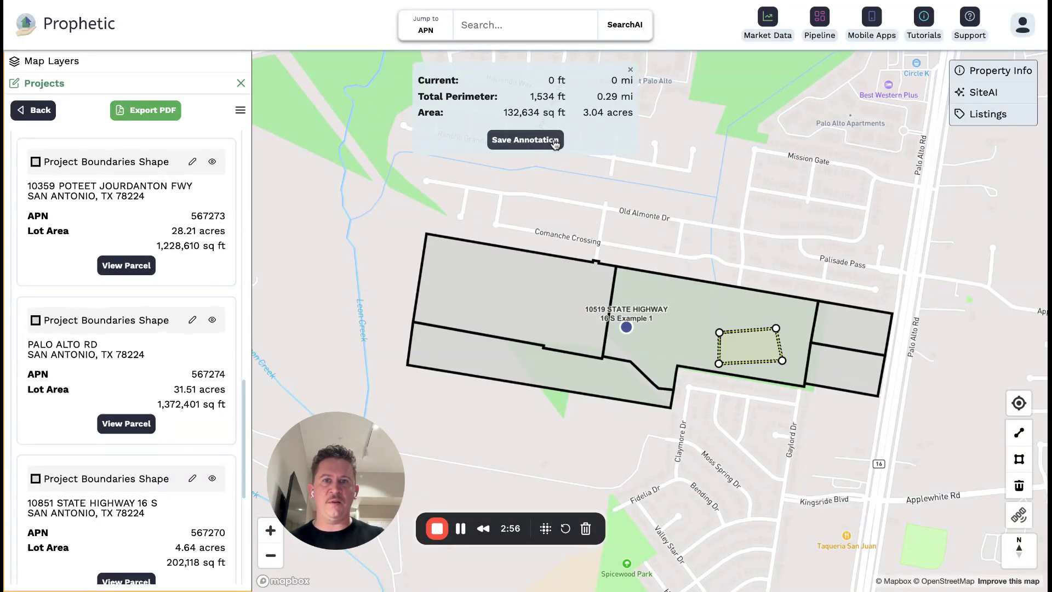
click(525, 141)
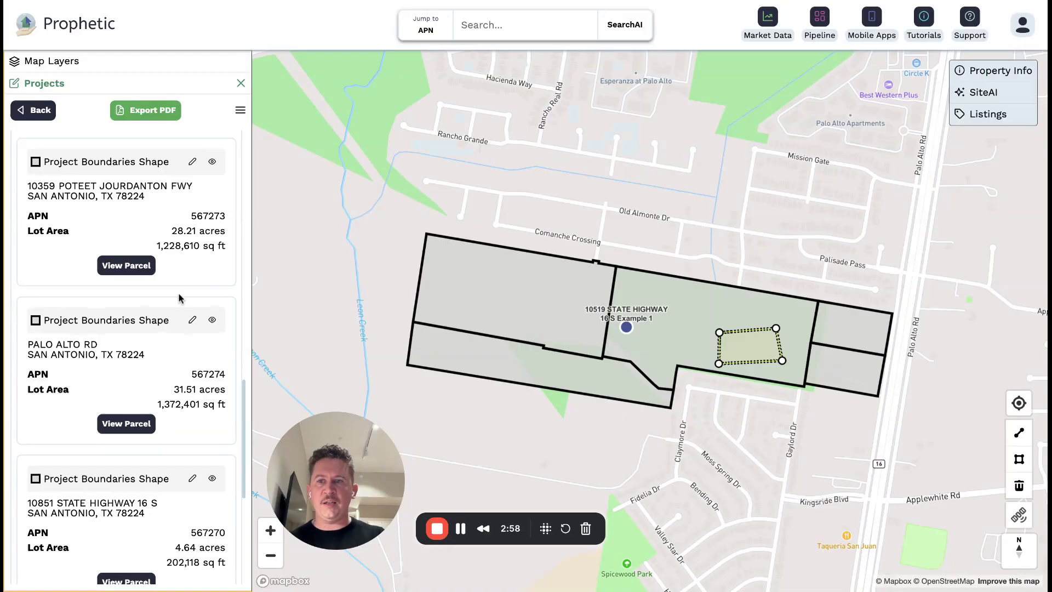
Add a note reading 'notes' to the project.
scroll(149, 328, down, 1)
scroll(150, 327, down, 5)
click(83, 557)
text(notes)
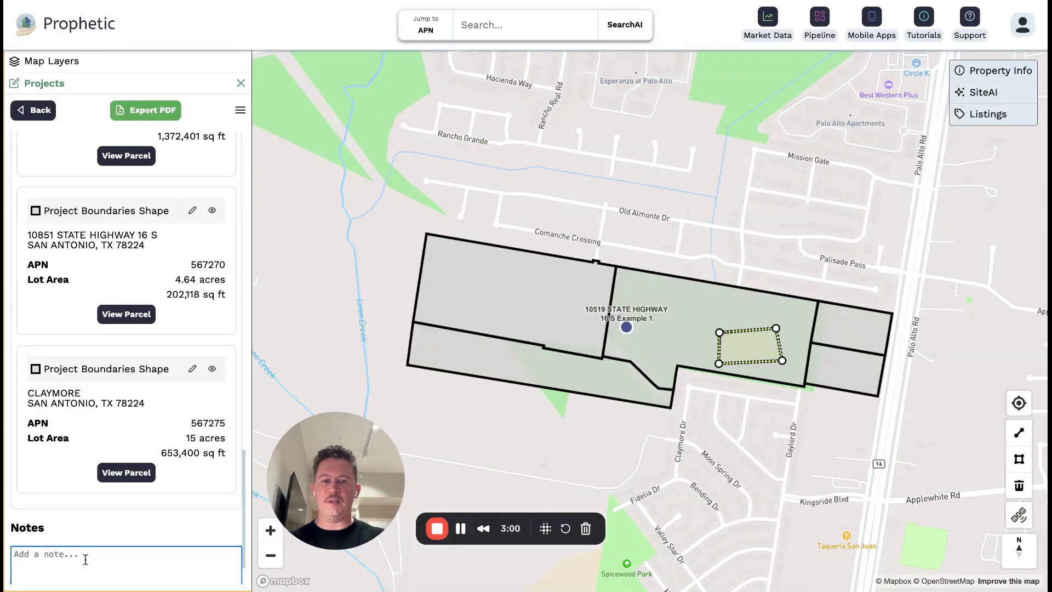
scroll(86, 558, down, 1)
click(42, 574)
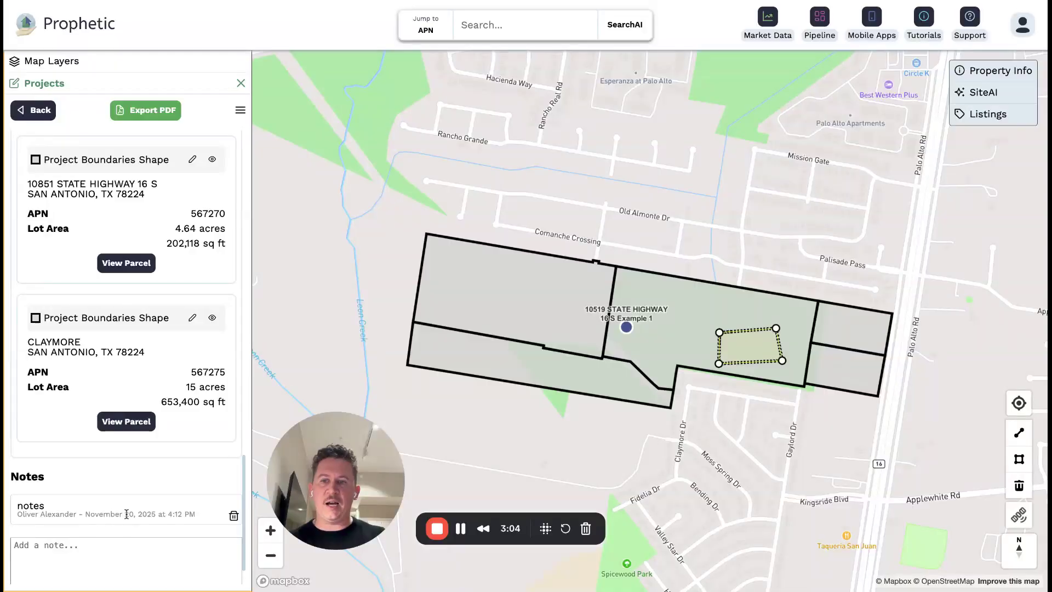
scroll(148, 493, up, 15)
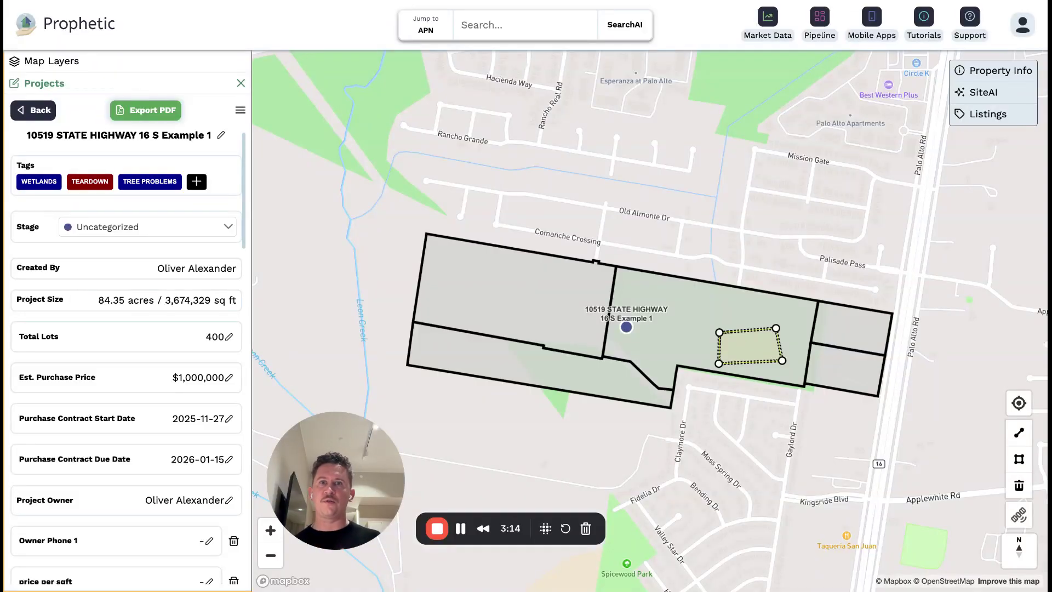
Leave the project and close the Projects panel to widen the map.
click(32, 110)
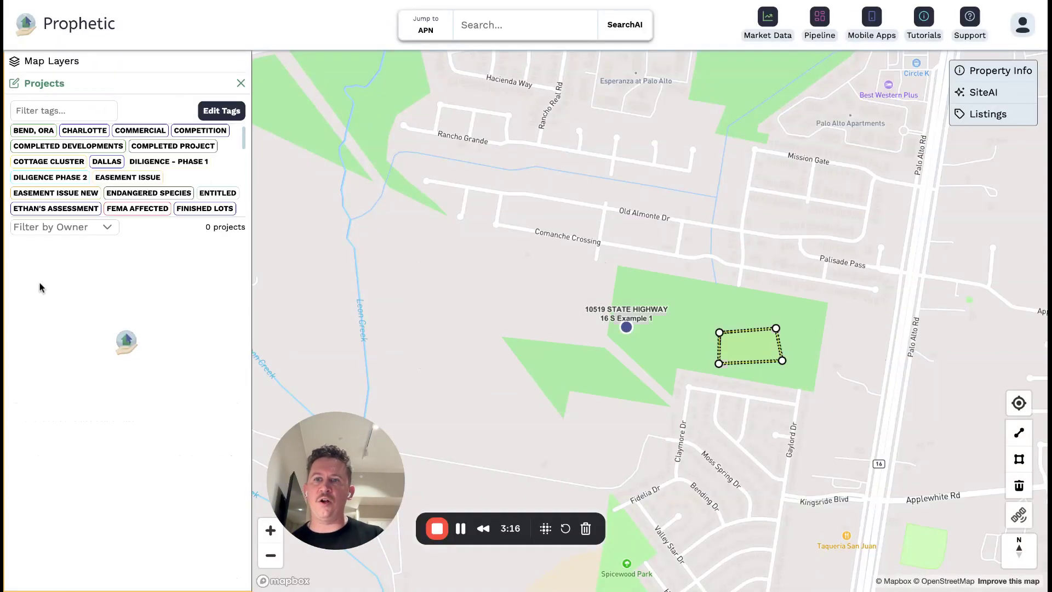
scroll(75, 374, down, 5)
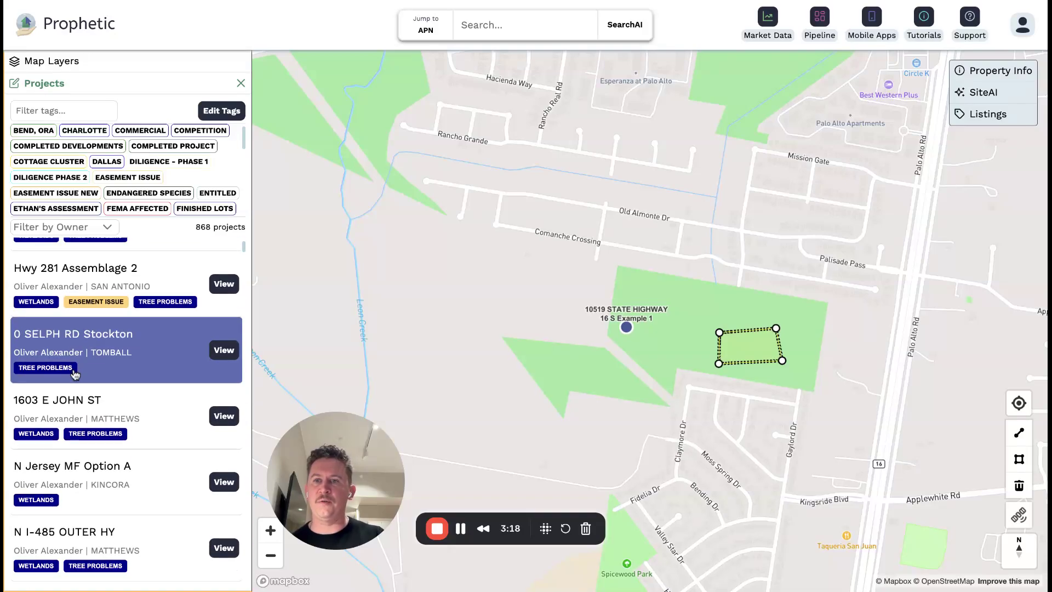
scroll(157, 291, down, 2)
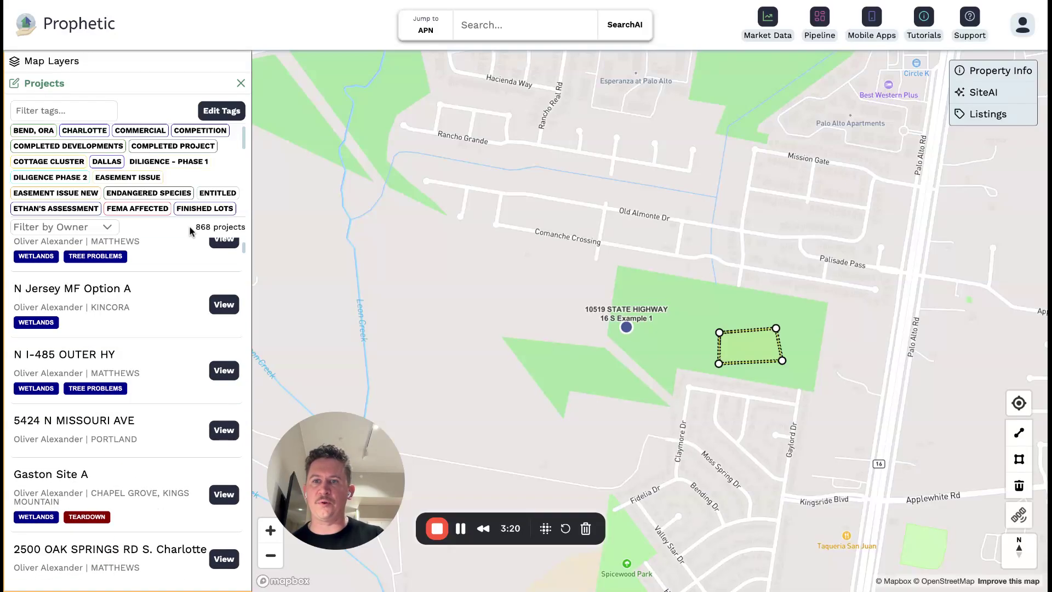
drag(196, 227, 229, 226)
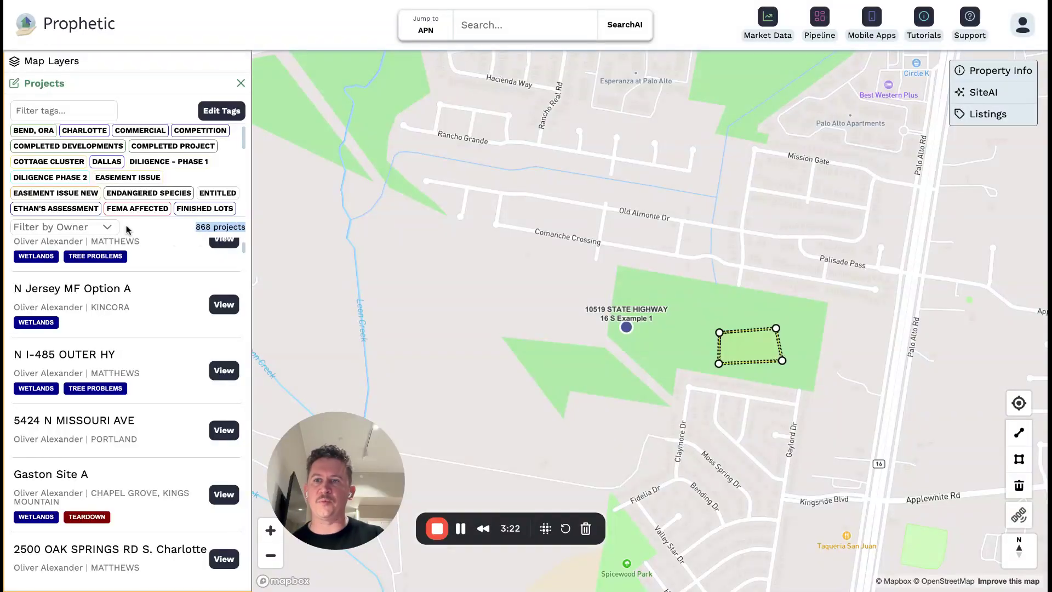
click(241, 82)
Zoom out over San Antonio and view the Under Contract project popup near Kirby.
scroll(443, 290, down, 3)
scroll(442, 291, down, 5)
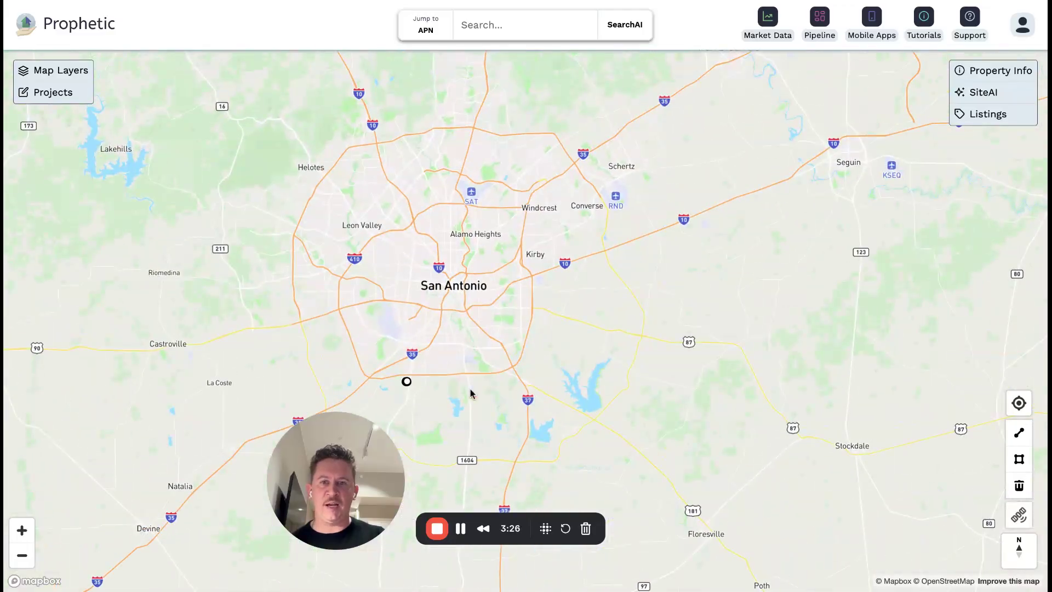
scroll(509, 273, up, 2)
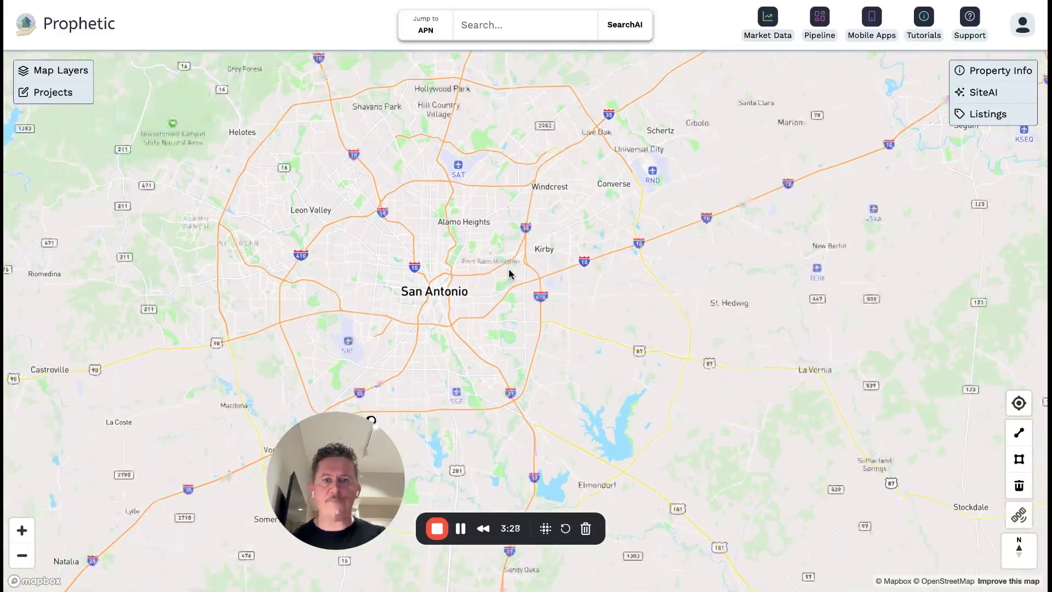
drag(509, 273, 504, 290)
drag(349, 457, 438, 460)
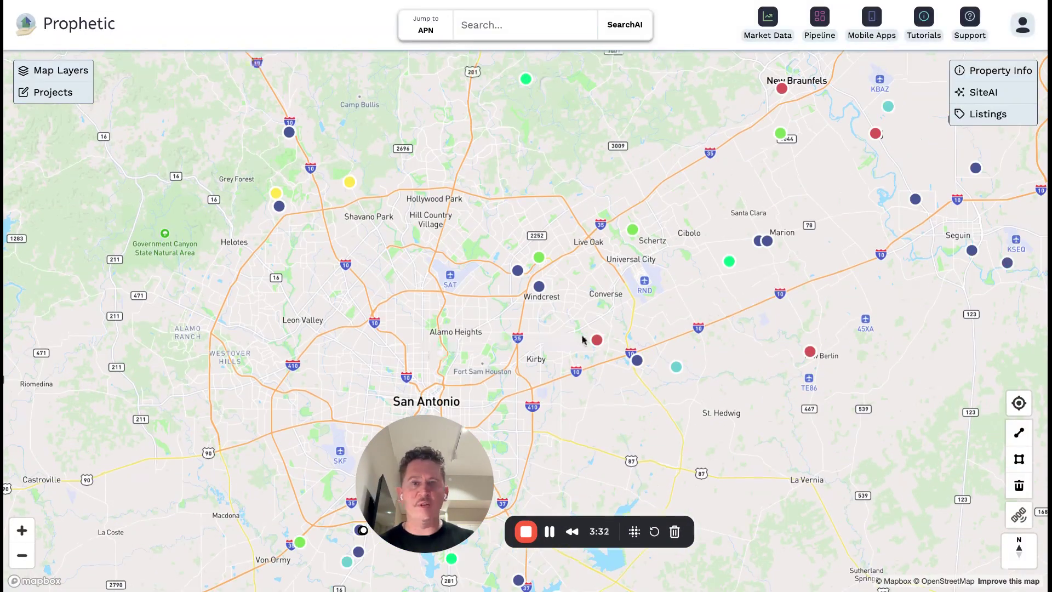
click(596, 340)
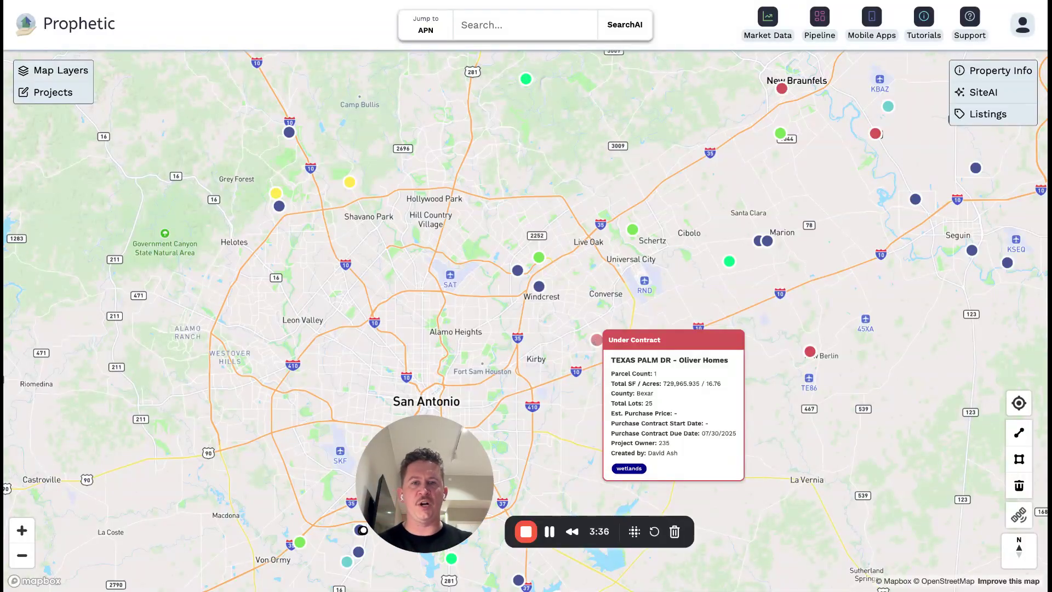
mouse_move(633, 234)
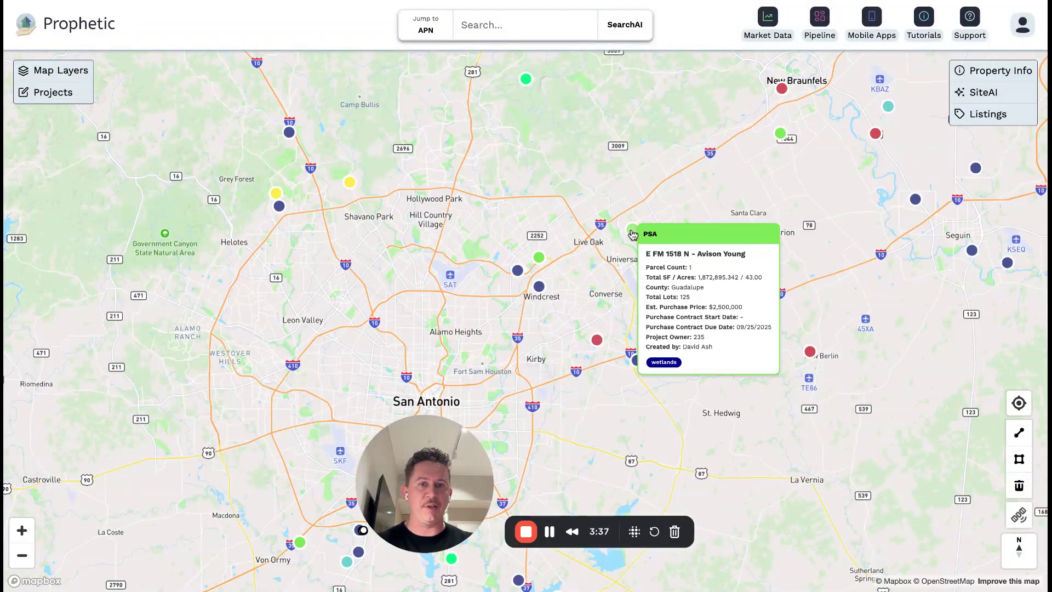
Open the Pipeline board and scroll across its stage columns of project cards.
click(820, 25)
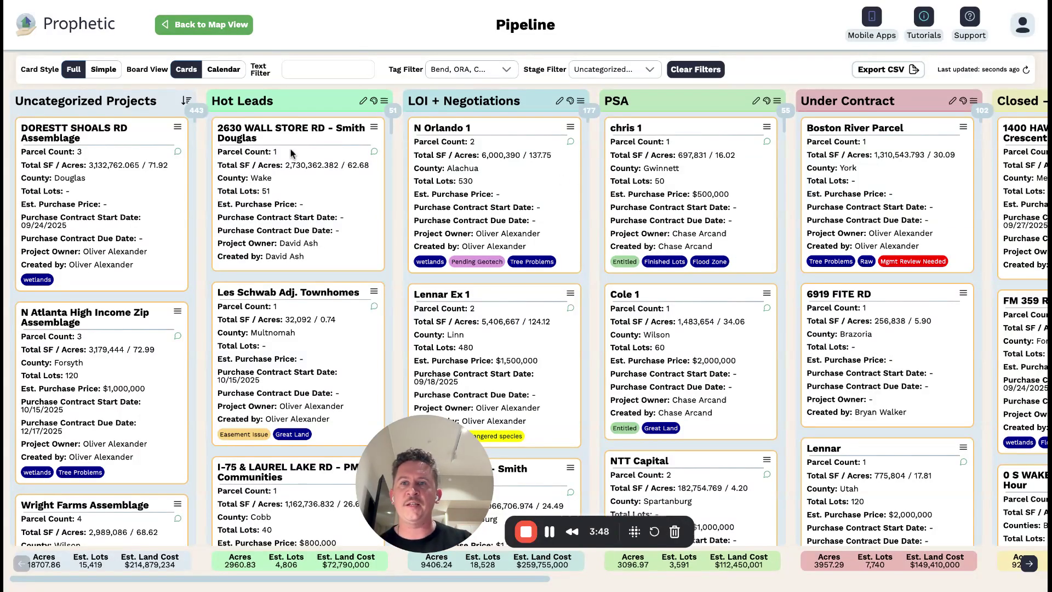
scroll(292, 153, right, 1)
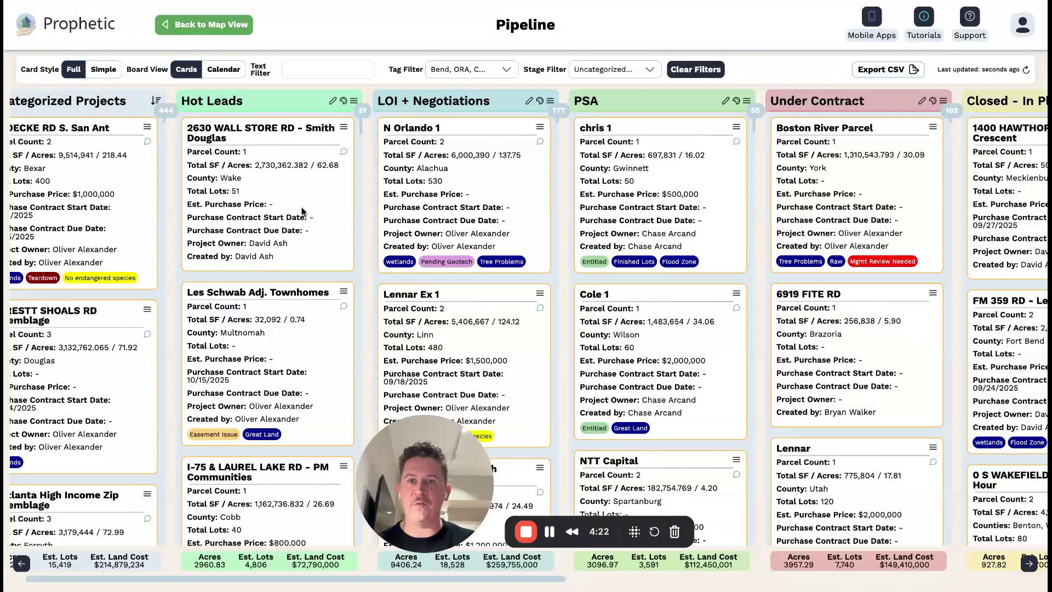
scroll(165, 197, left, 2)
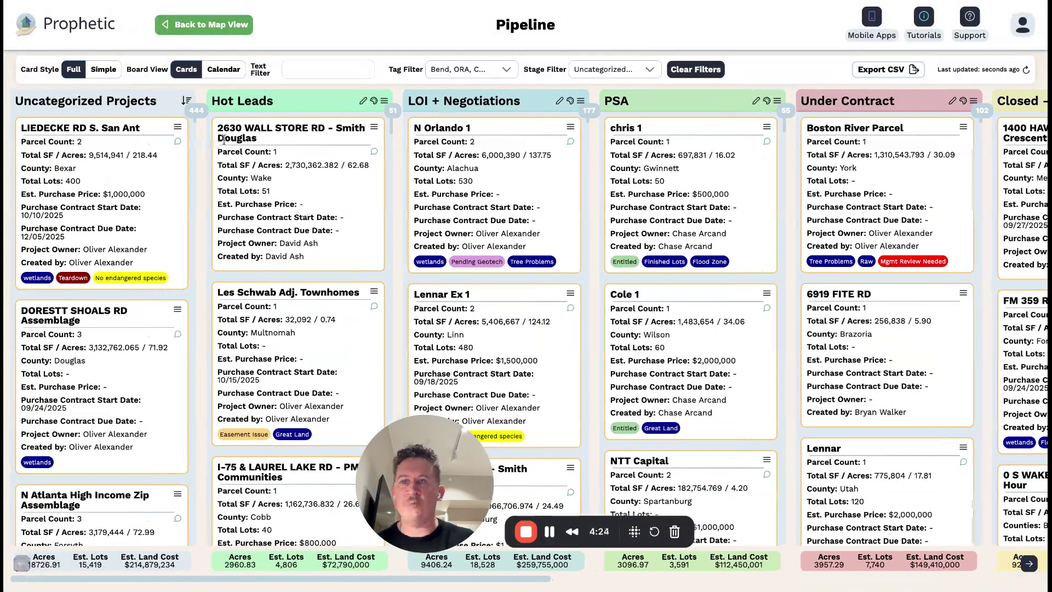
mouse_move(249, 137)
mouse_down()
mouse_move(475, 169)
mouse_move(241, 137)
mouse_up()
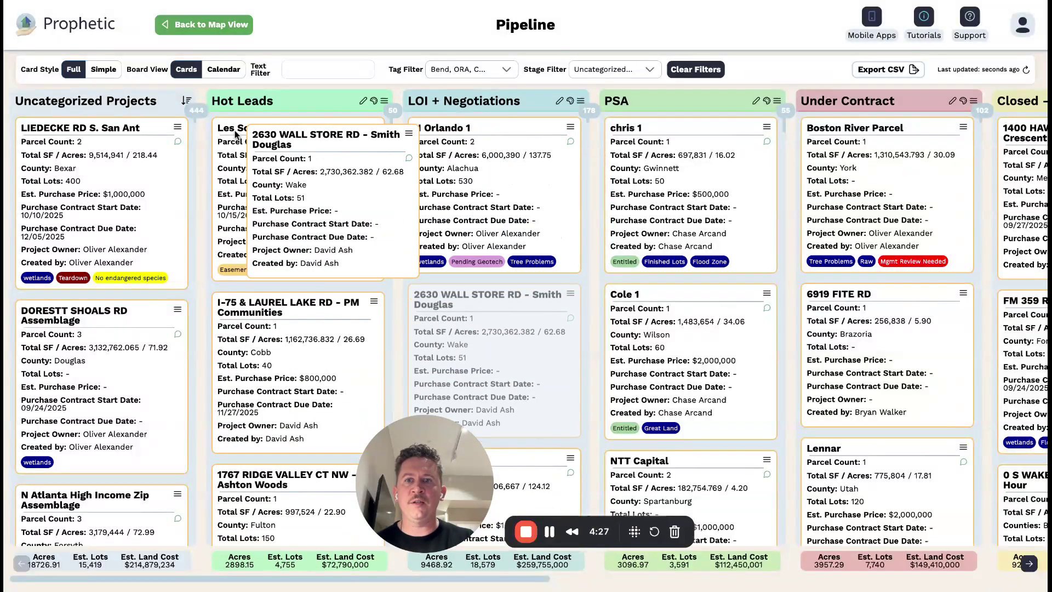
click(224, 69)
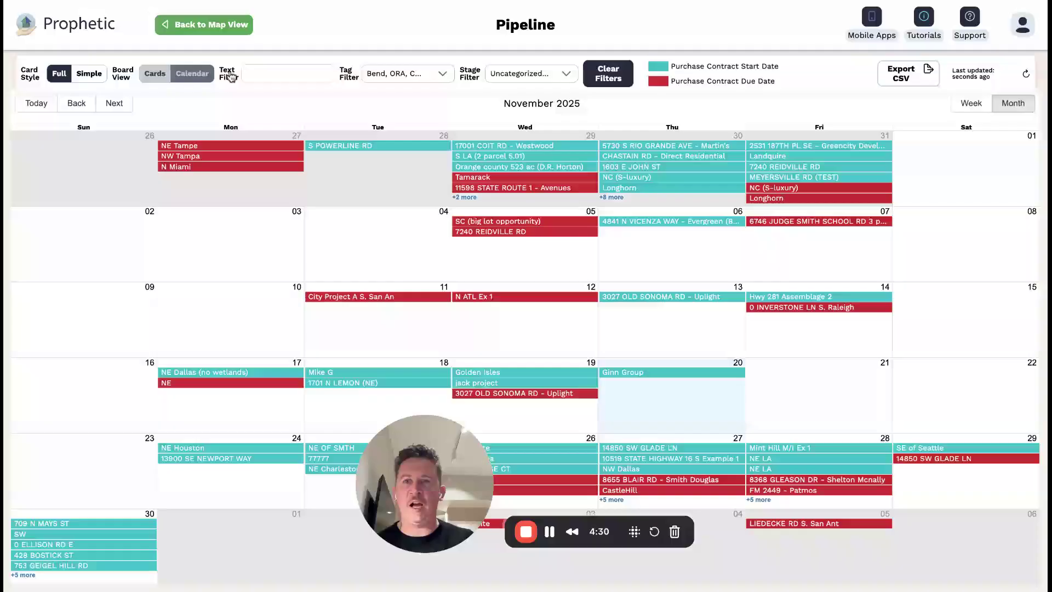
click(162, 76)
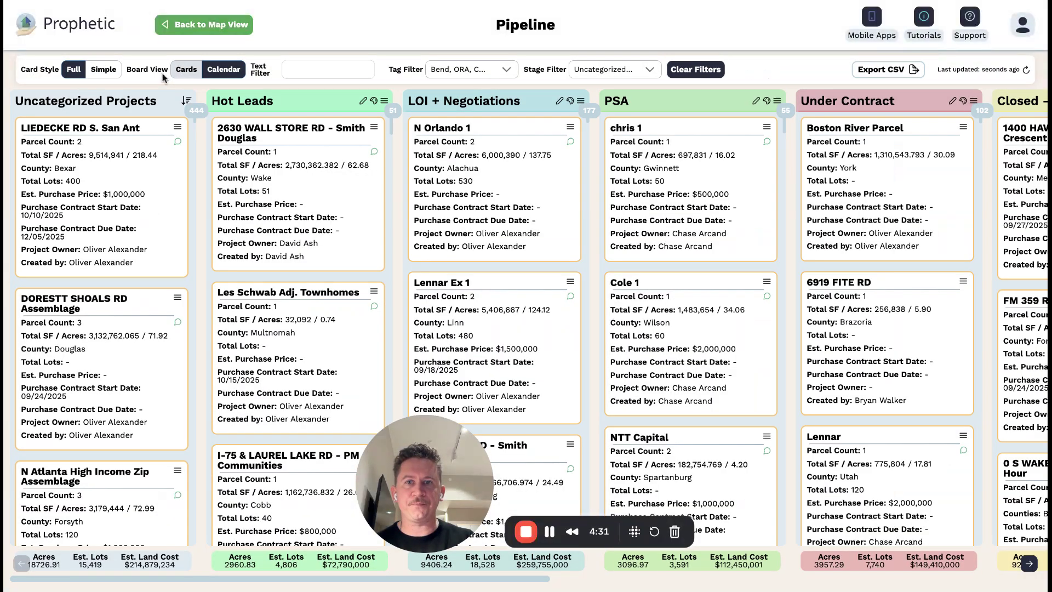
click(595, 74)
click(363, 68)
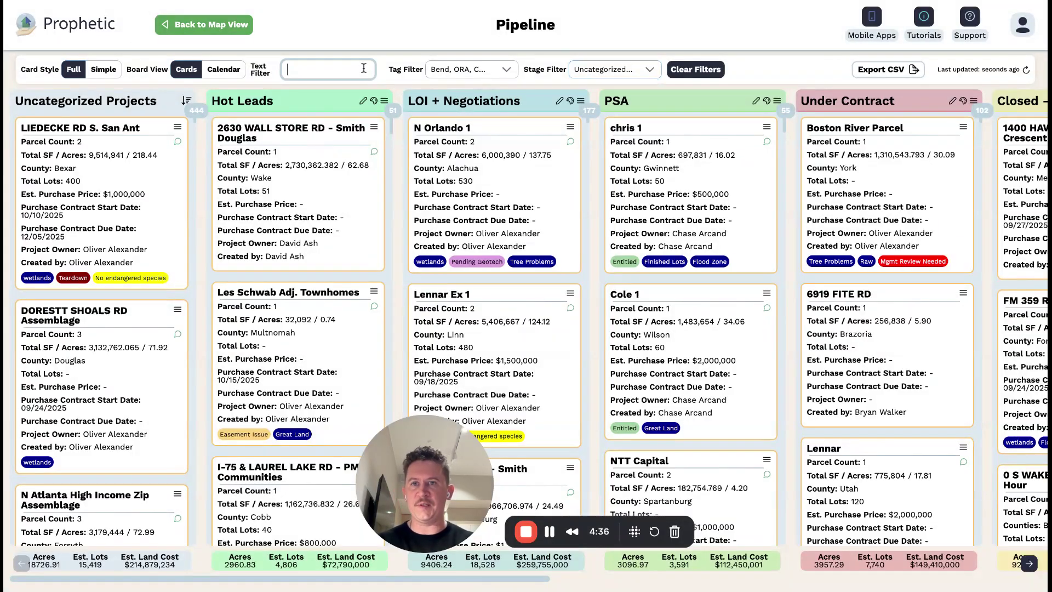
text(ramie)
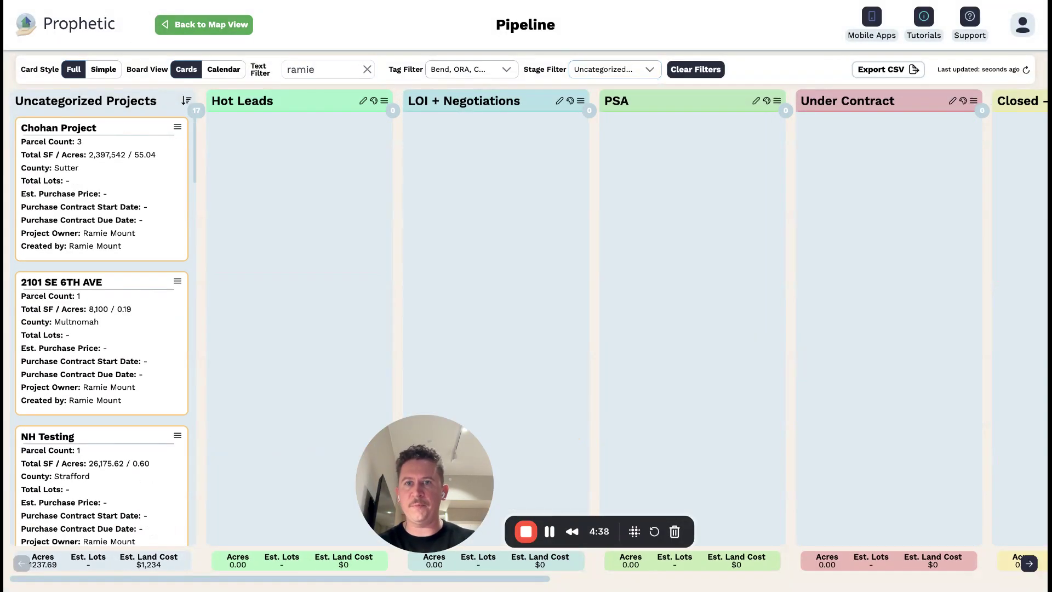
click(367, 69)
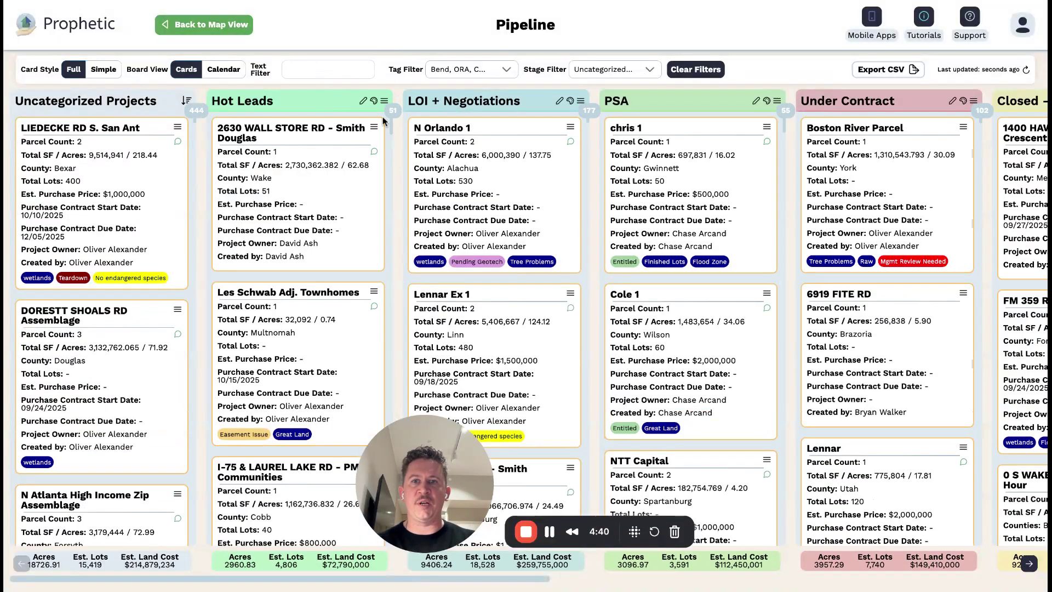
scroll(497, 179, right, 2)
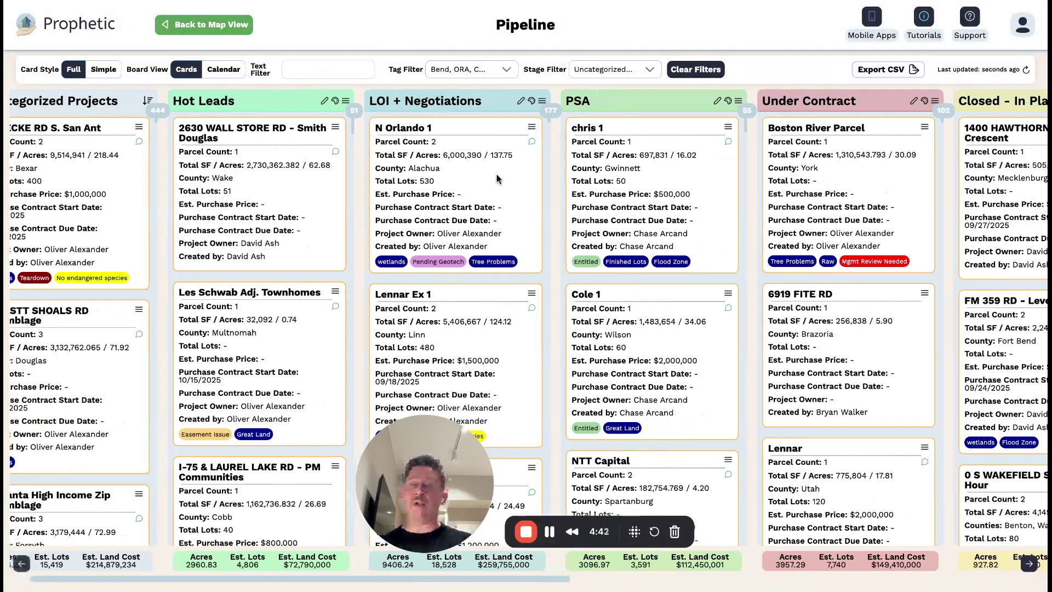